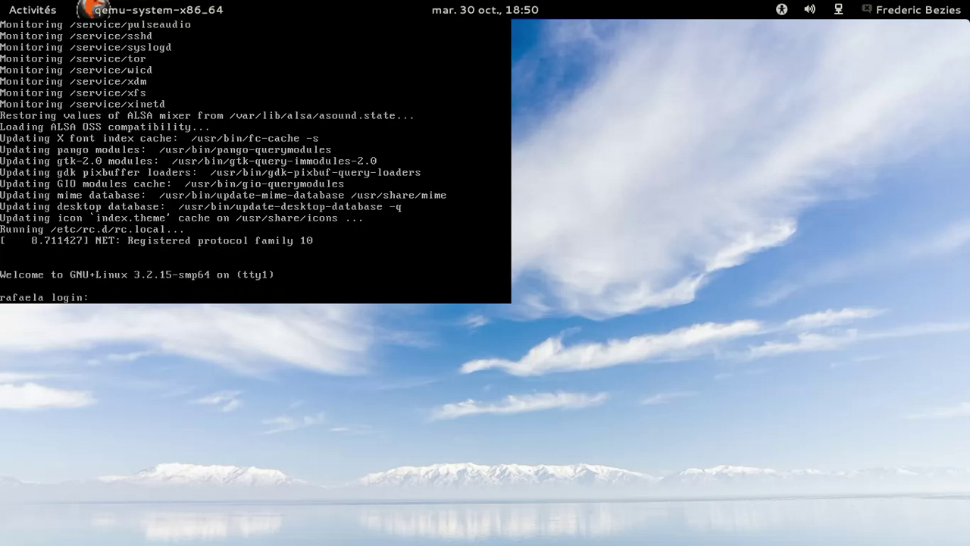
# Log in at the console with the username and account password, and start the graphical session with startx
pyautogui.write('red')
pyautogui.press('Return')
pyautogui.press('Return')
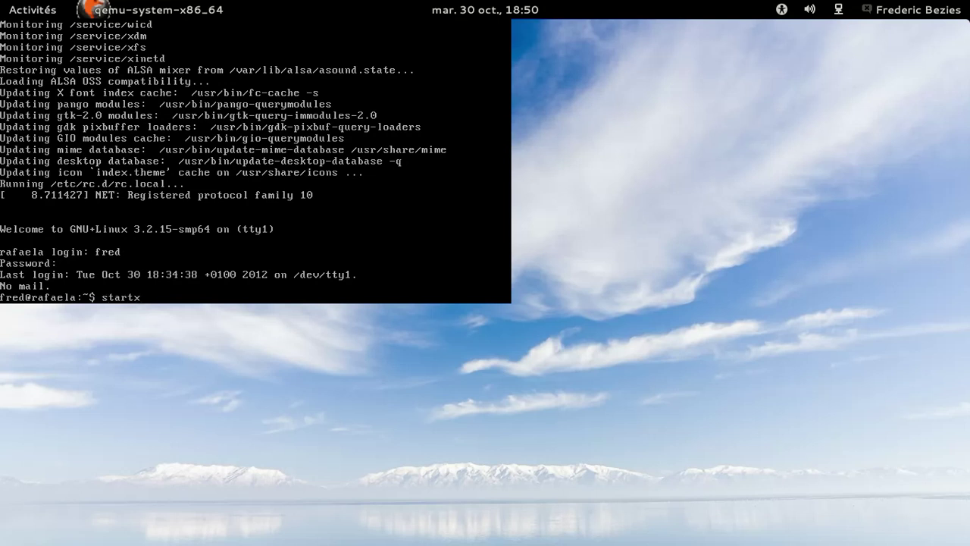
pyautogui.press('Return')
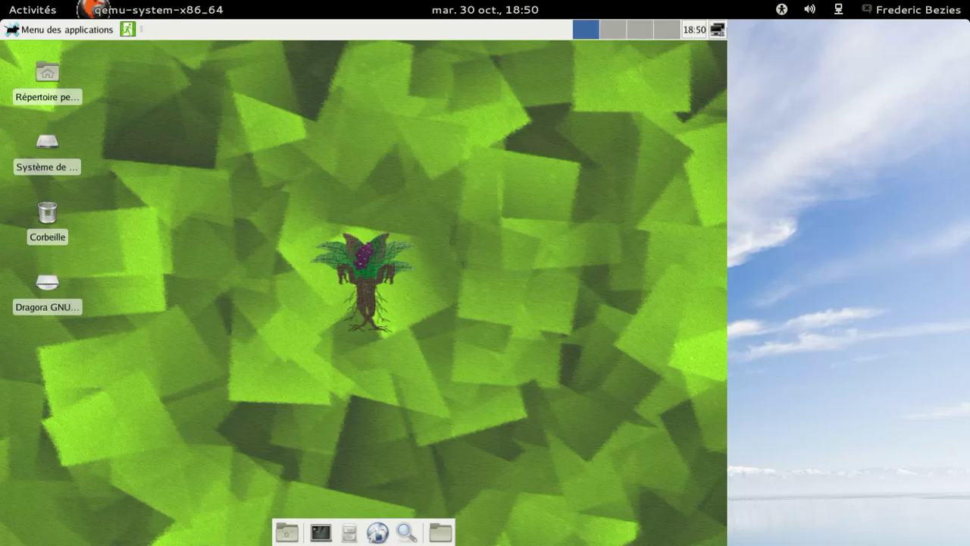
# View the connection status in Wicd Network Manager and the Xfce version information, closing each window after reading
pyautogui.click(722, 31)
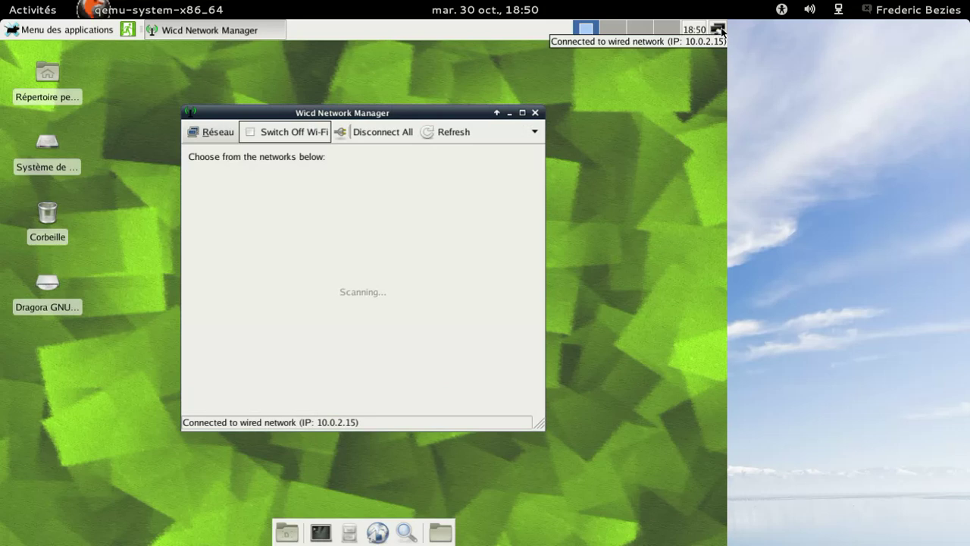
pyautogui.click(535, 114)
pyautogui.click(90, 34)
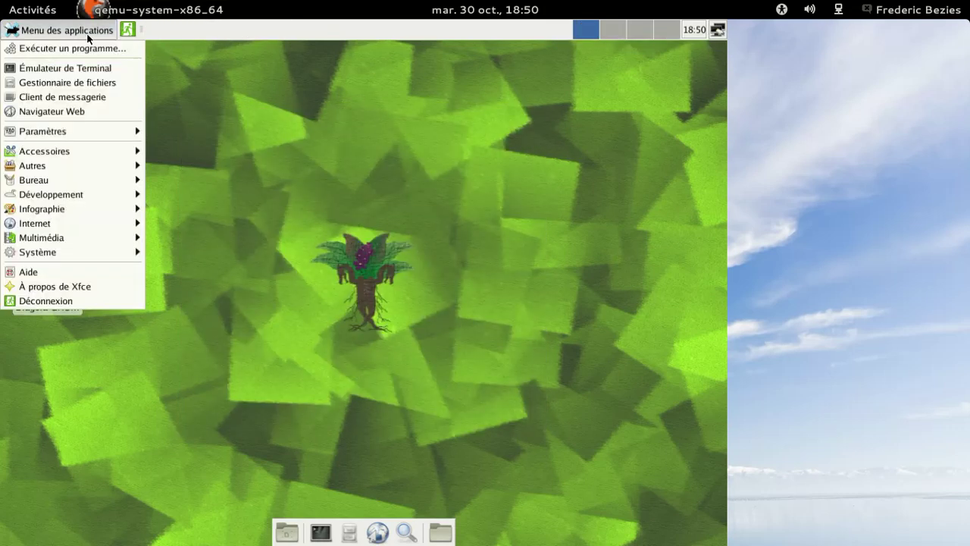
pyautogui.click(104, 287)
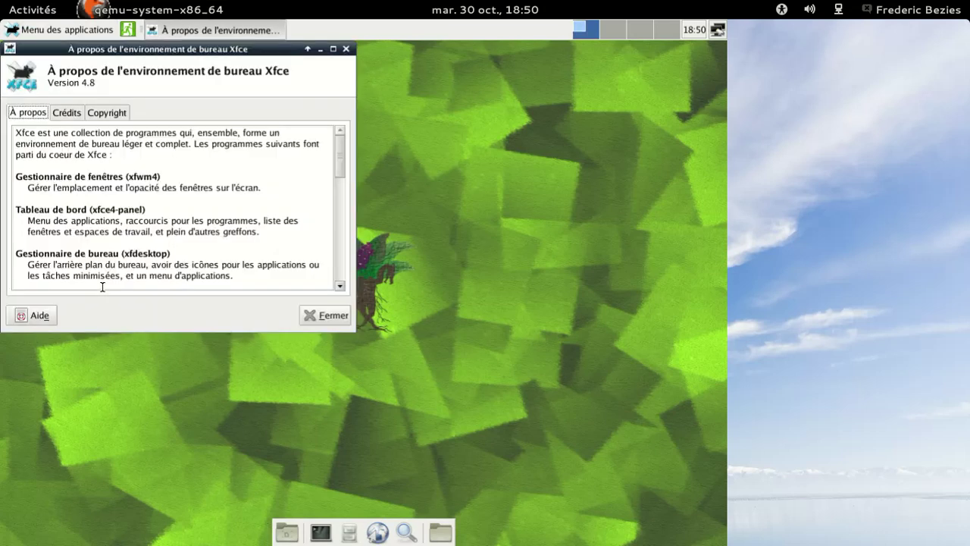
pyautogui.click(346, 49)
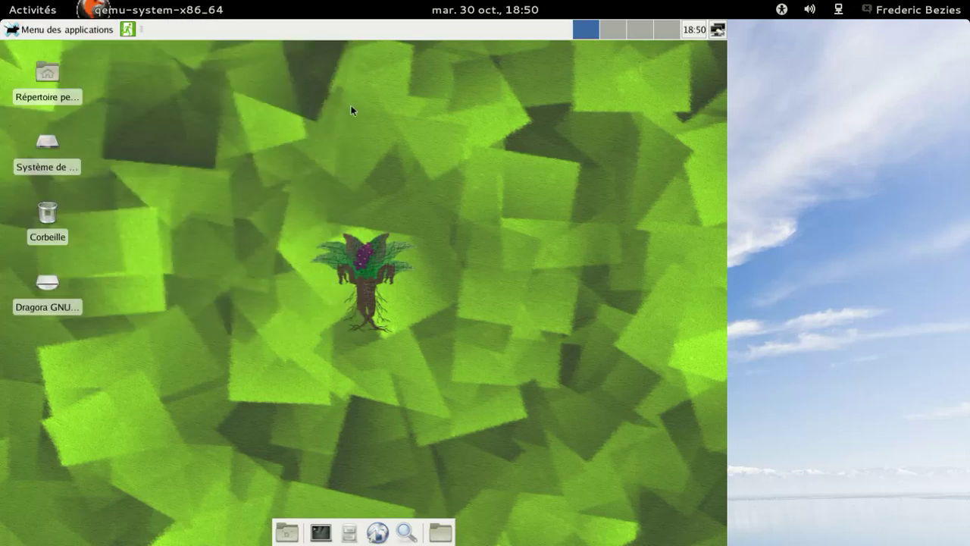
# Open a terminal and display the kernel and system information with uname -a
pyautogui.click(322, 531)
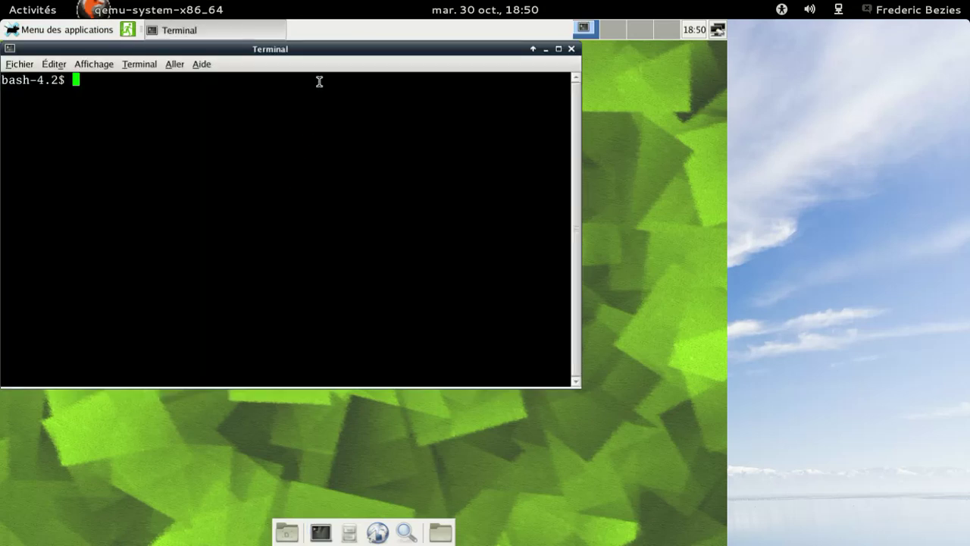
pyautogui.write('uname -a')
pyautogui.press('Return')
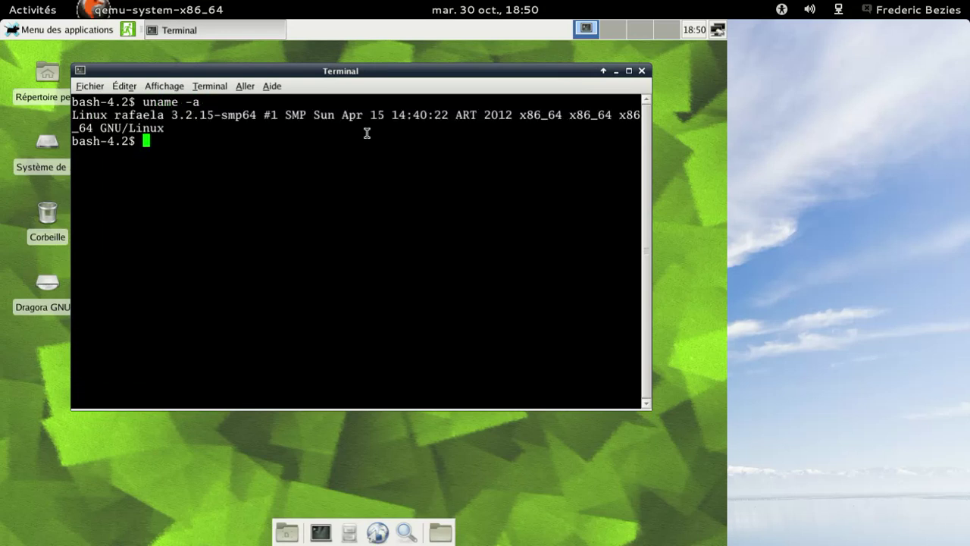
# In the desktop's keyboard settings, disable the default layout parameters and add the Français layout
pyautogui.click(36, 31)
pyautogui.moveTo(73, 202)
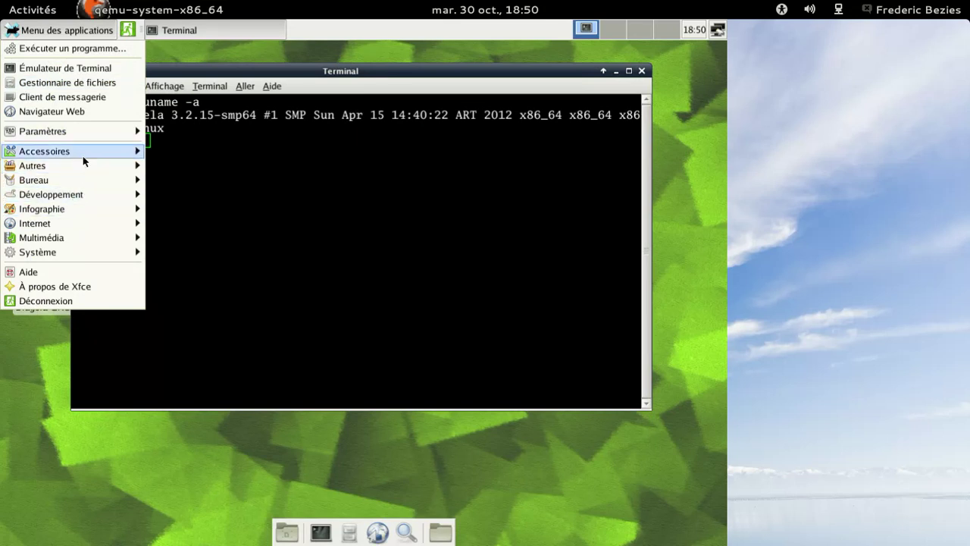
pyautogui.moveTo(91, 131)
pyautogui.click(202, 130)
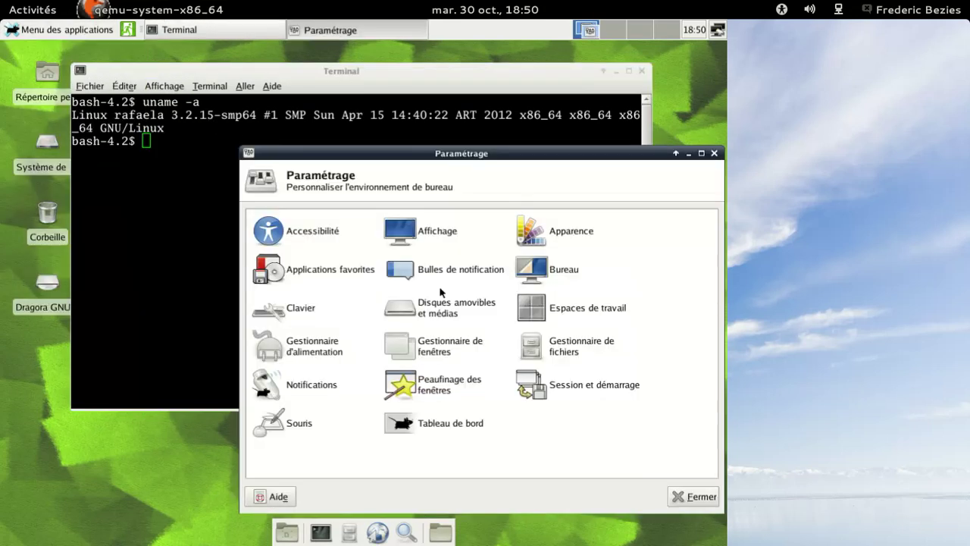
pyautogui.click(296, 307)
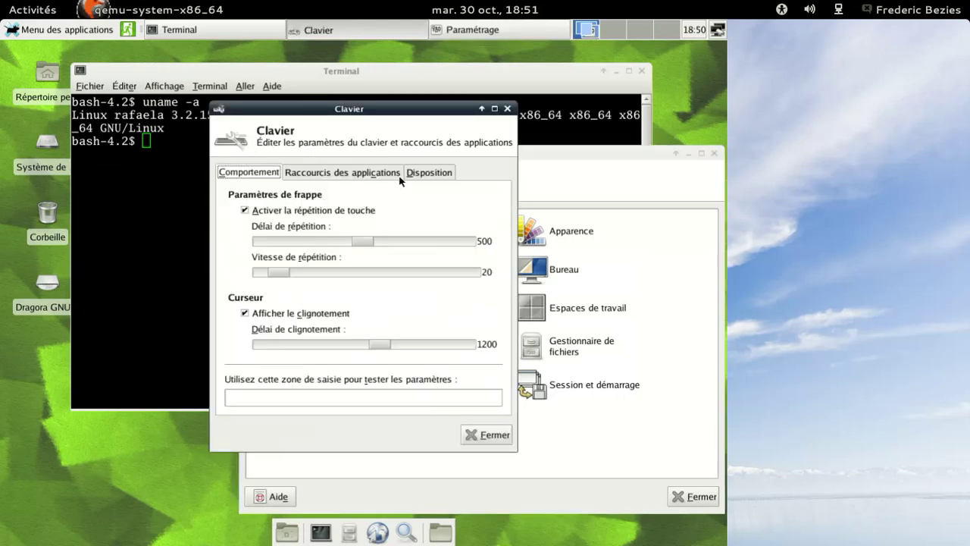
pyautogui.click(428, 176)
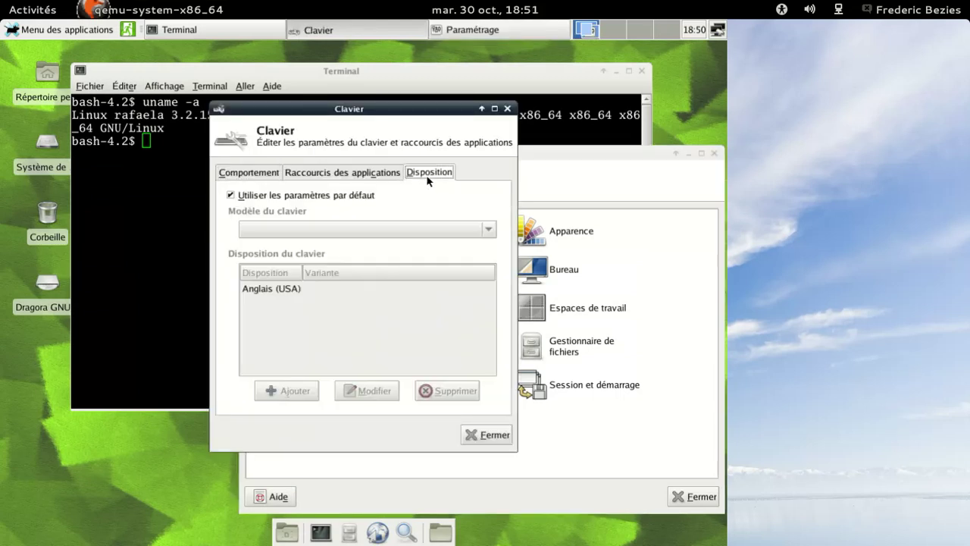
pyautogui.click(270, 197)
pyautogui.click(290, 392)
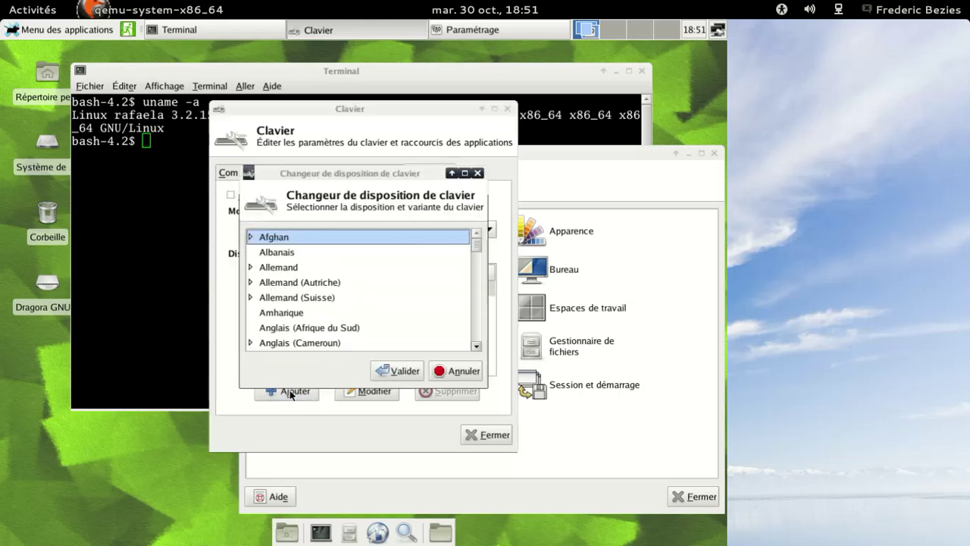
pyautogui.write('fr')
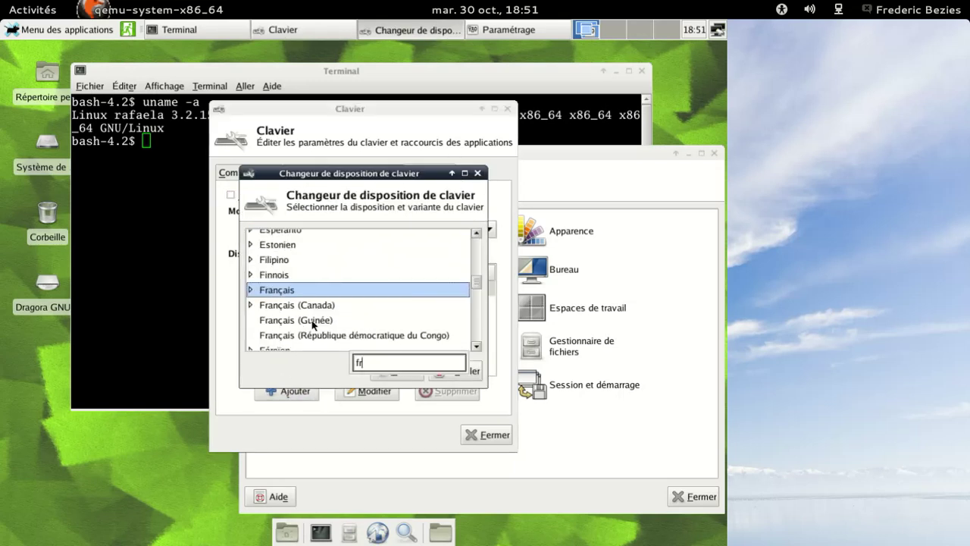
pyautogui.click(399, 371)
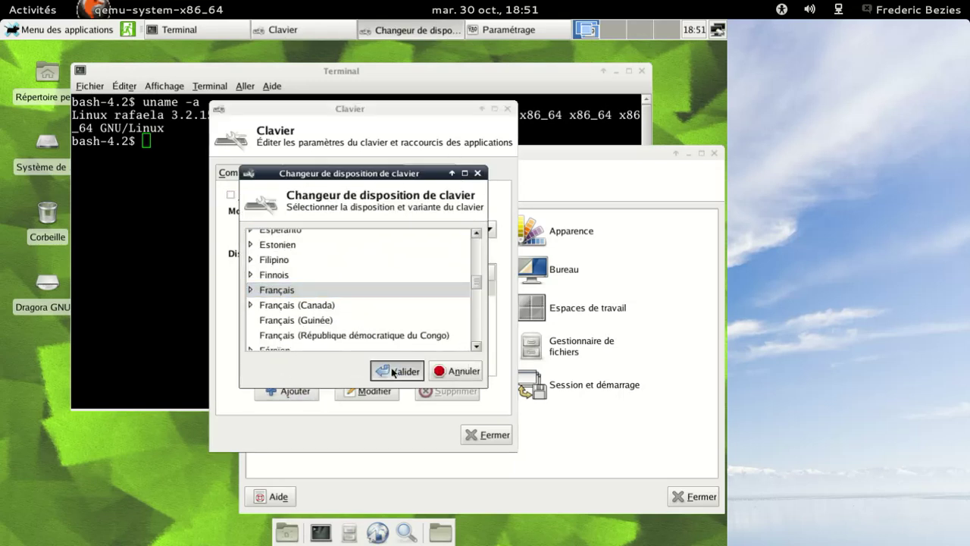
# Remove the Anglais (USA) keyboard layout and close the keyboard and settings windows
pyautogui.click(323, 290)
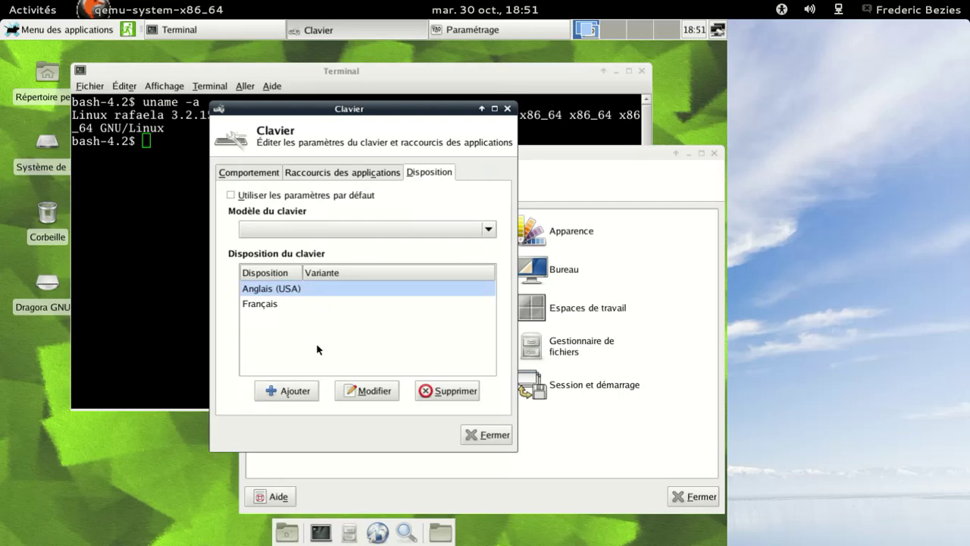
pyautogui.click(447, 391)
pyautogui.click(484, 434)
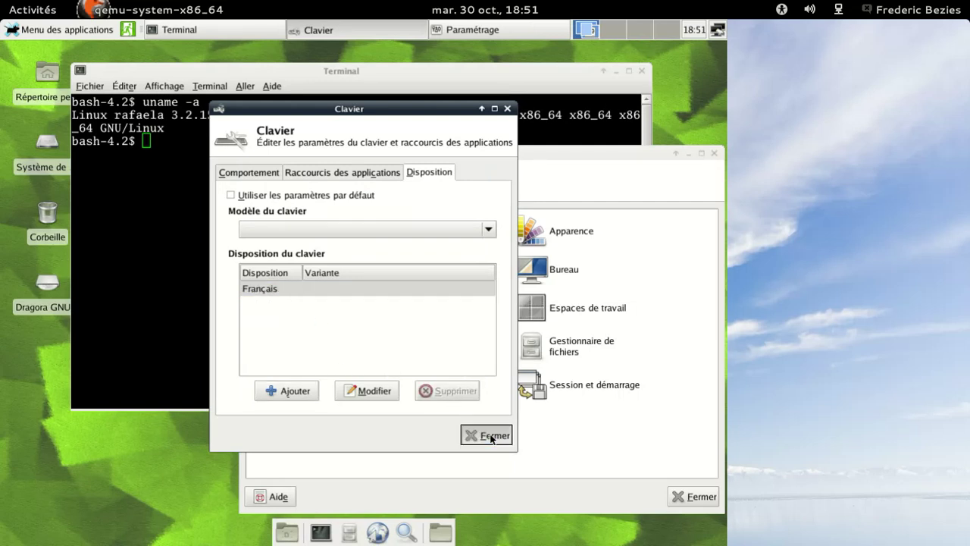
pyautogui.click(714, 153)
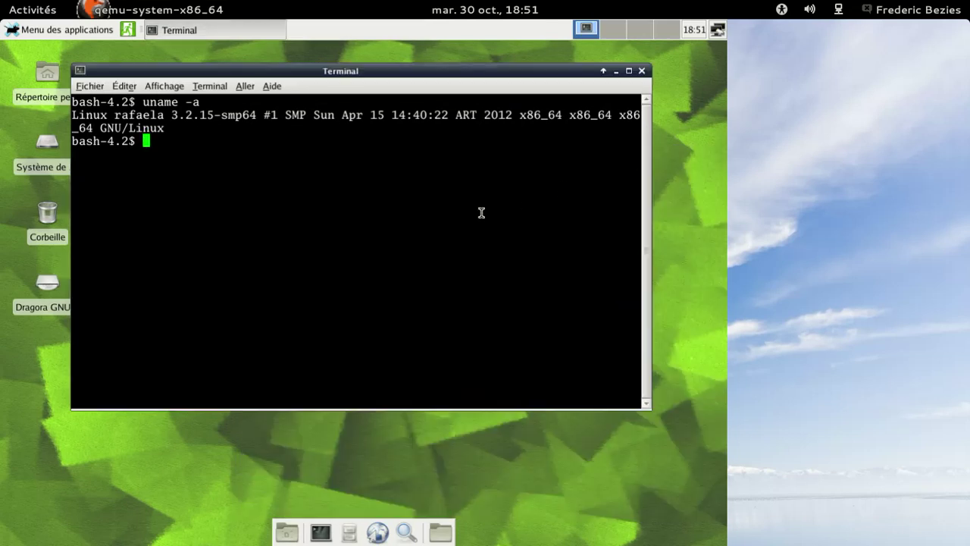
# Display the contents of /etc/issue in the terminal
pyautogui.write('cat /etc/issue')
pyautogui.press('Return')
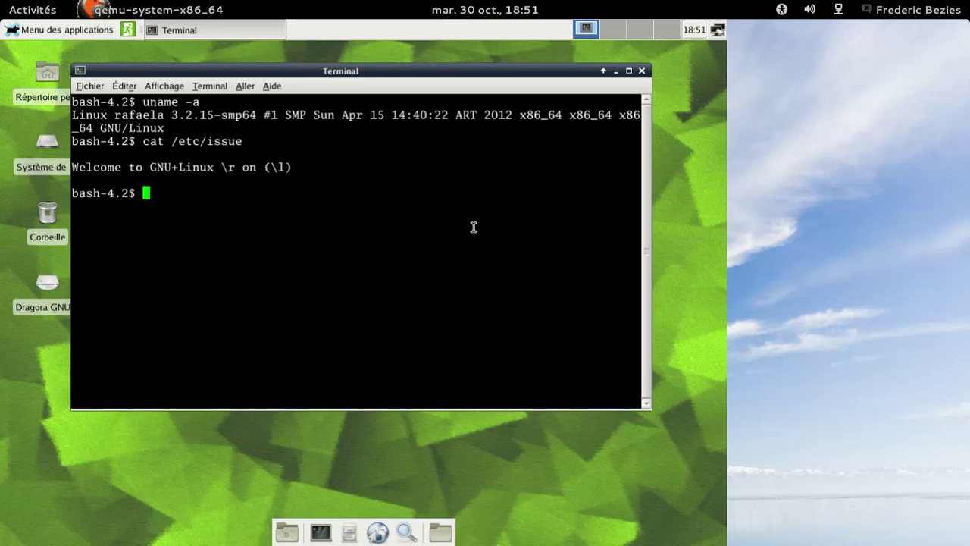
# Display the contents of /etc/issue.net in the terminal, and exit the shell
pyautogui.press('Up')
pyautogui.write('<net')
pyautogui.press('Return')
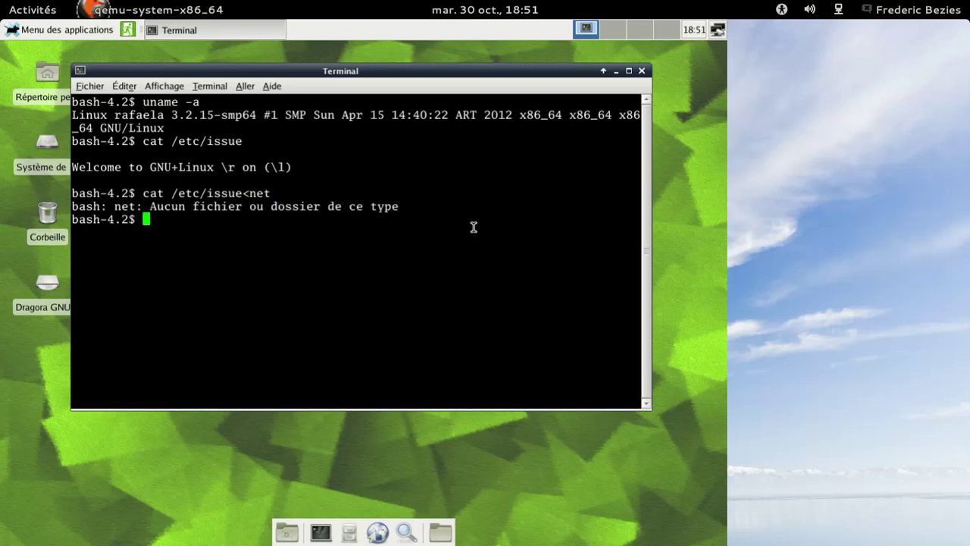
pyautogui.press('Up')
pyautogui.press('Left')
pyautogui.press('Left')
pyautogui.press('Left')
pyautogui.press('BackSpace')
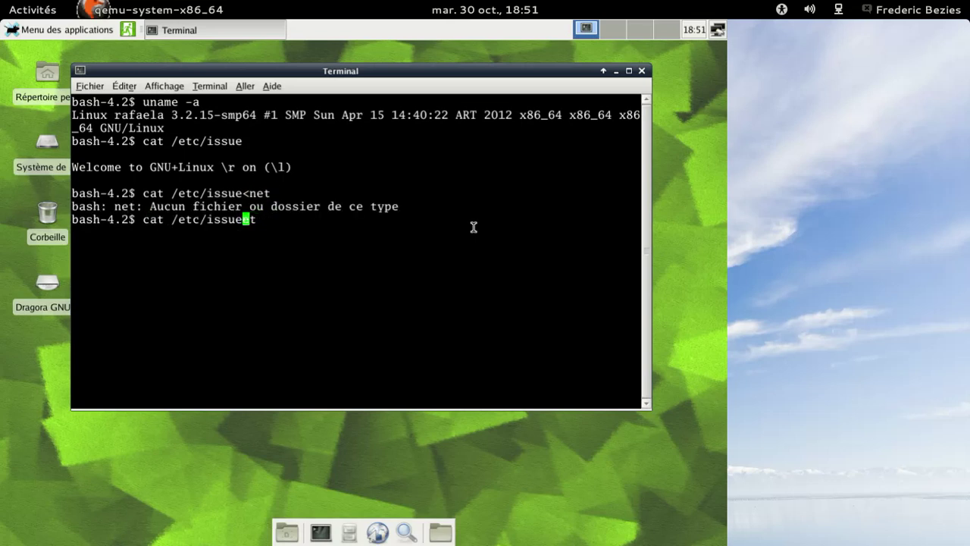
pyautogui.write('.n')
pyautogui.press('Return')
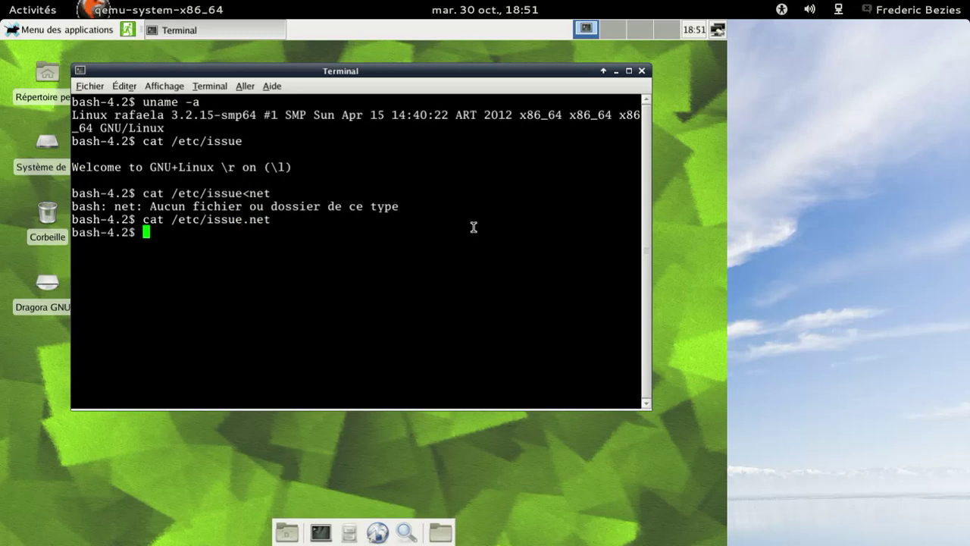
pyautogui.write('exit')
pyautogui.press('Return')
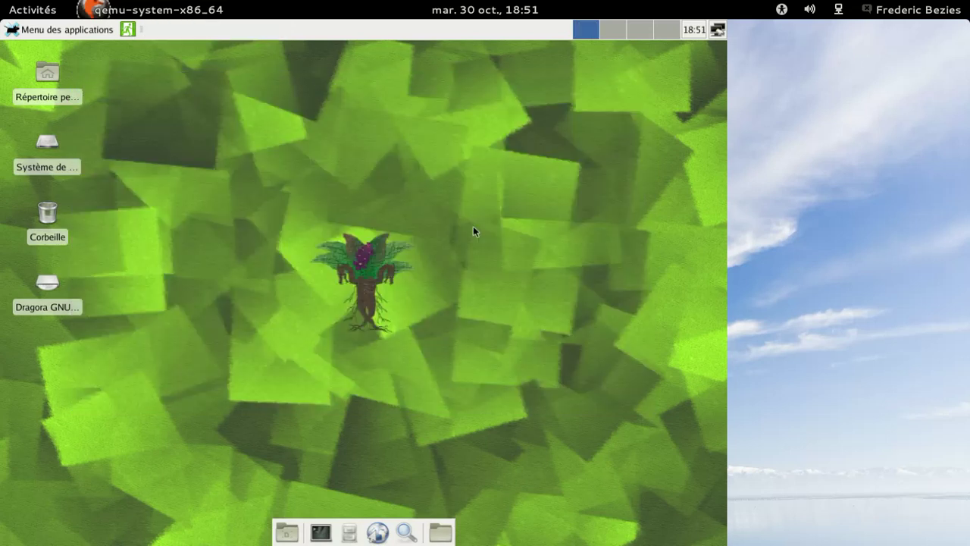
# Reopen the keyboard settings to check the configured layout, and close both settings windows
pyautogui.click(72, 30)
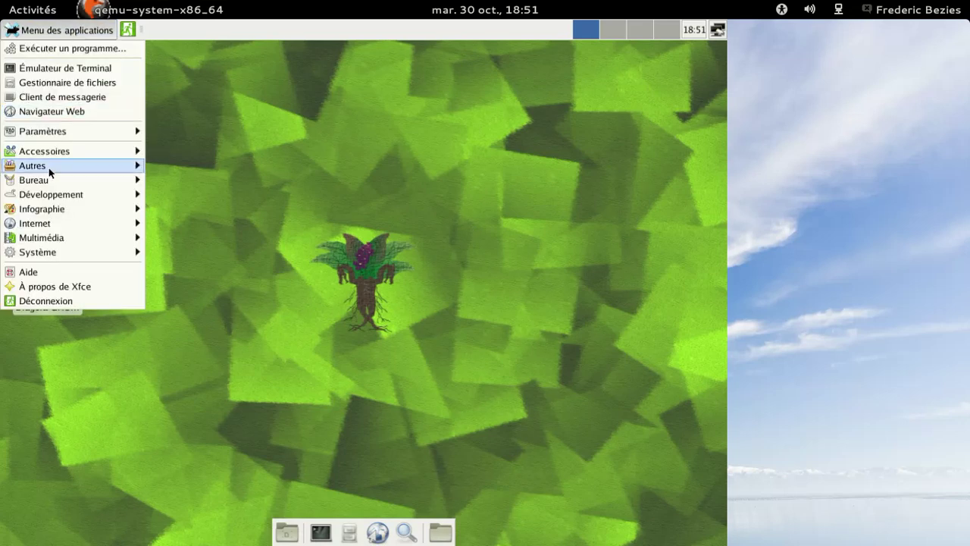
pyautogui.moveTo(53, 133)
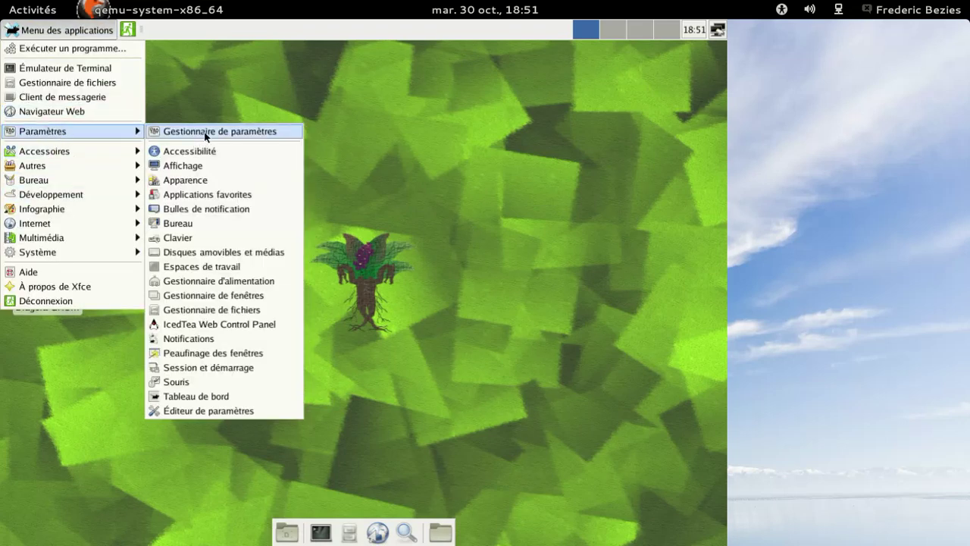
pyautogui.click(206, 133)
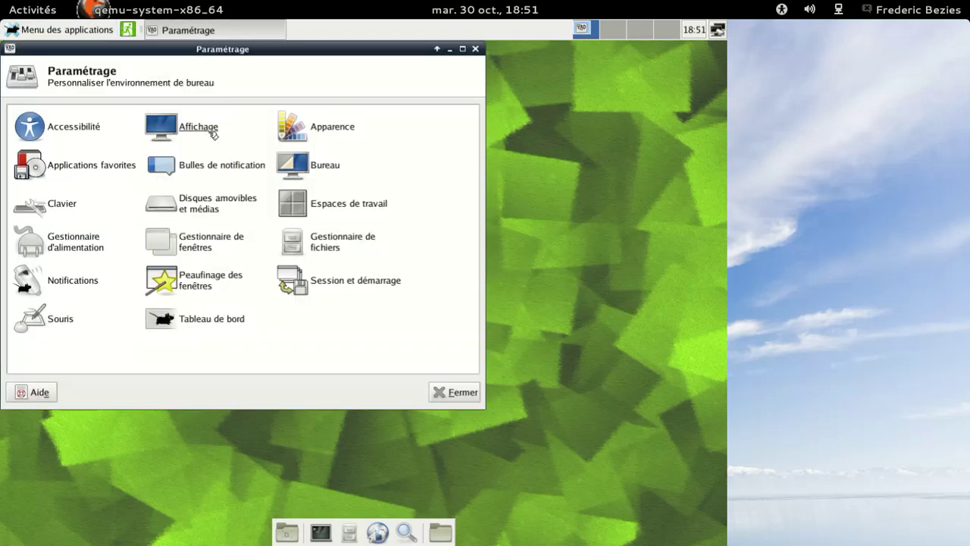
pyautogui.click(68, 205)
pyautogui.click(439, 172)
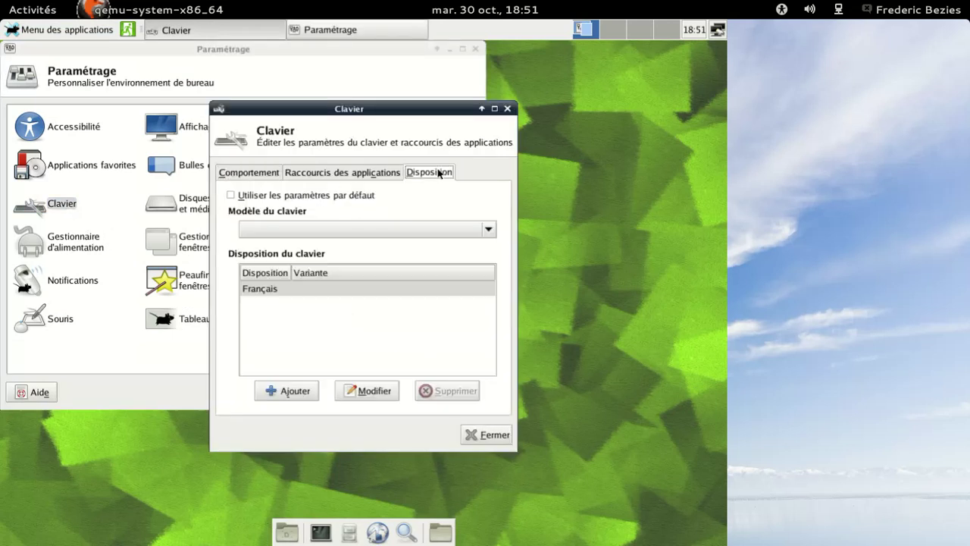
pyautogui.click(486, 435)
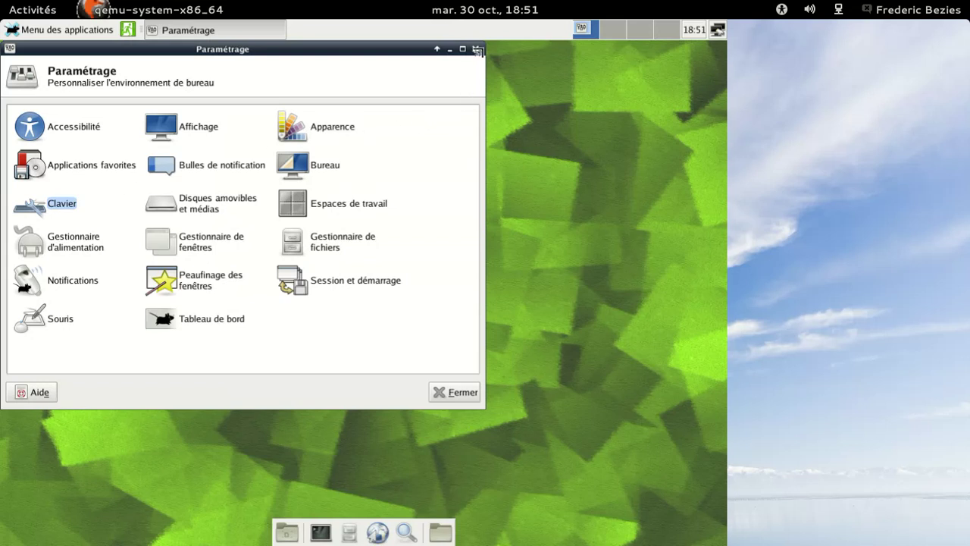
pyautogui.click(475, 49)
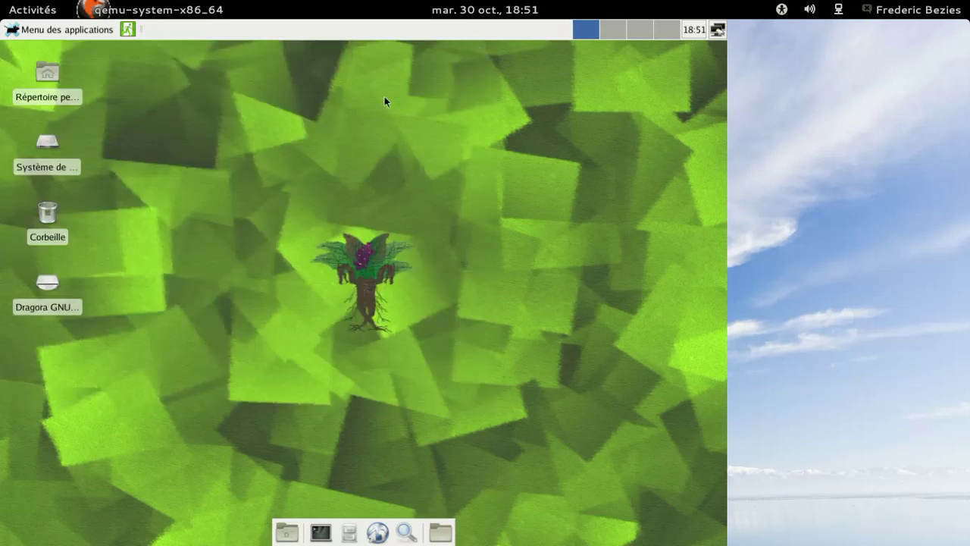
# Open the personal home folder from the desktop and move its file manager window clear of the desktop icons
pyautogui.doubleClick(59, 95)
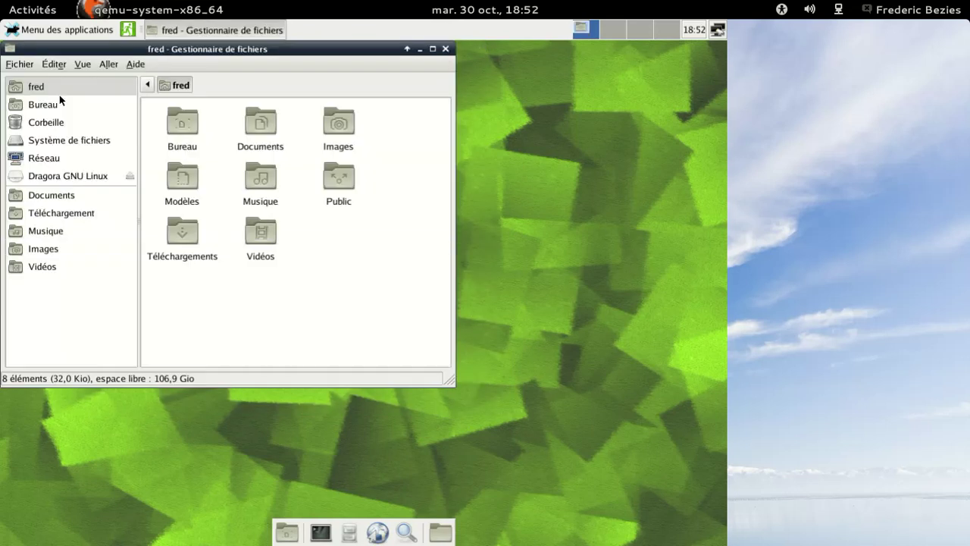
pyautogui.moveTo(262, 47); pyautogui.dragTo(358, 70)
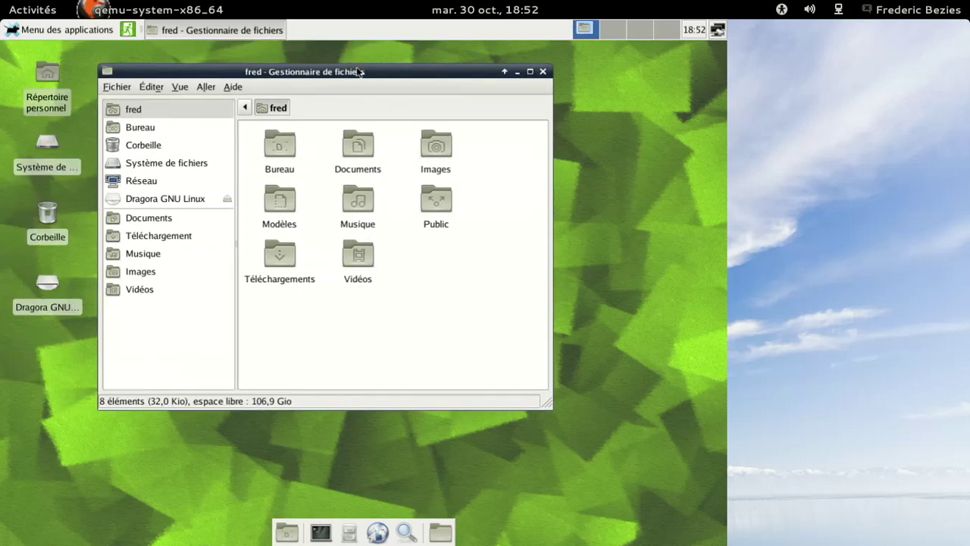
# Launch the IceCat web browser from the installed Internet applications
pyautogui.click(71, 29)
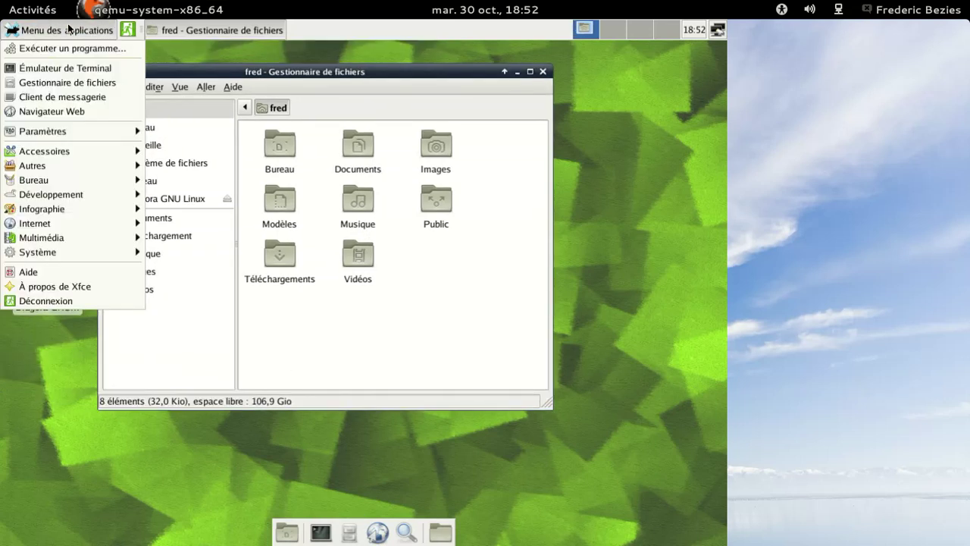
pyautogui.moveTo(77, 222)
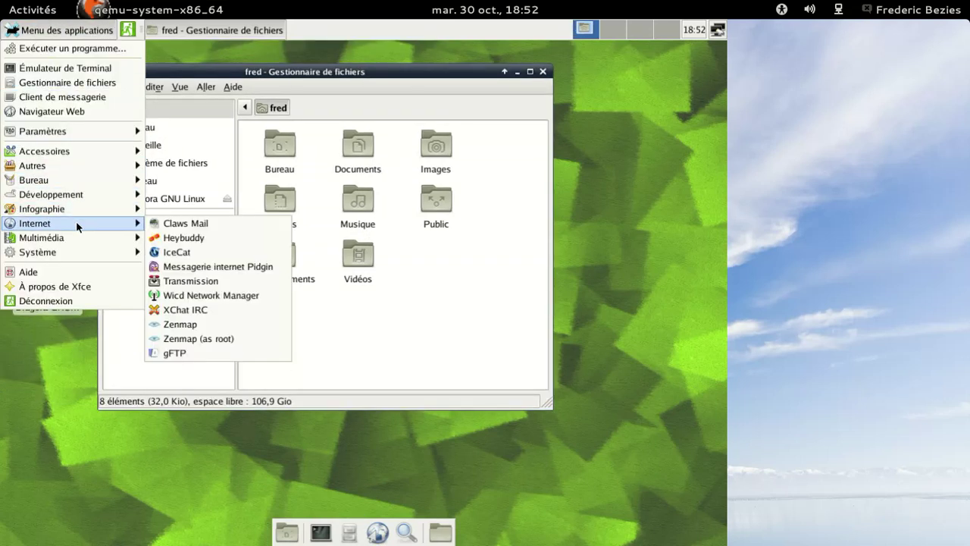
pyautogui.click(193, 257)
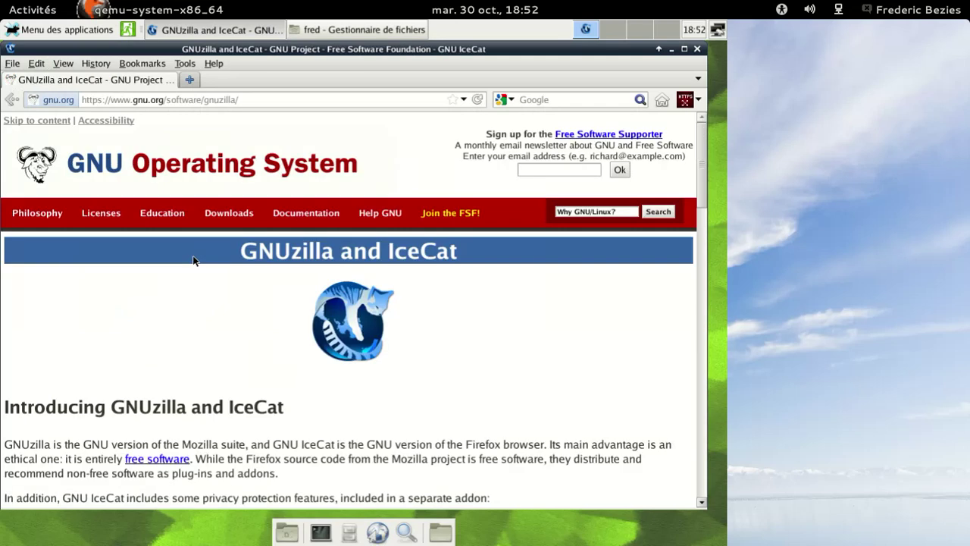
# View IceCat's About information to check the browser version, and close its window
pyautogui.click(213, 65)
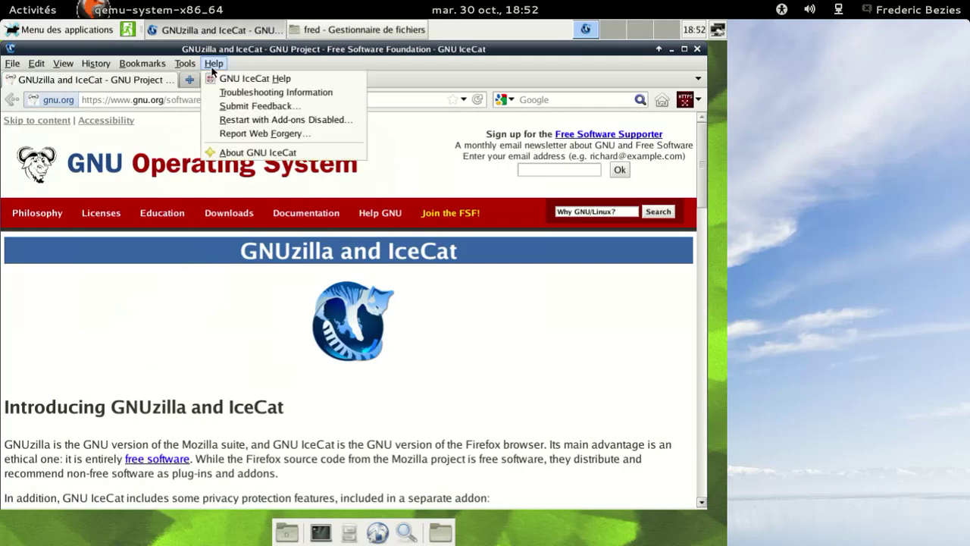
pyautogui.click(241, 153)
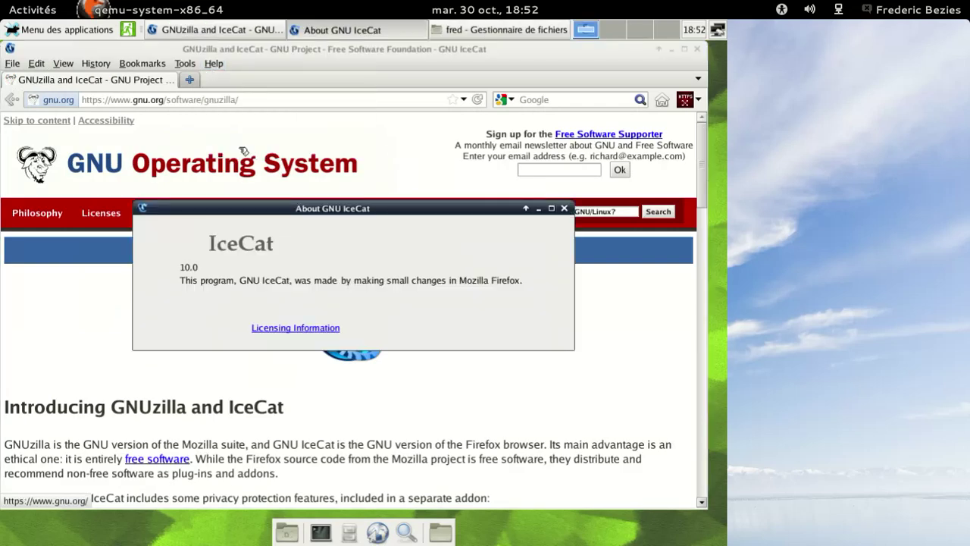
pyautogui.doubleClick(143, 208)
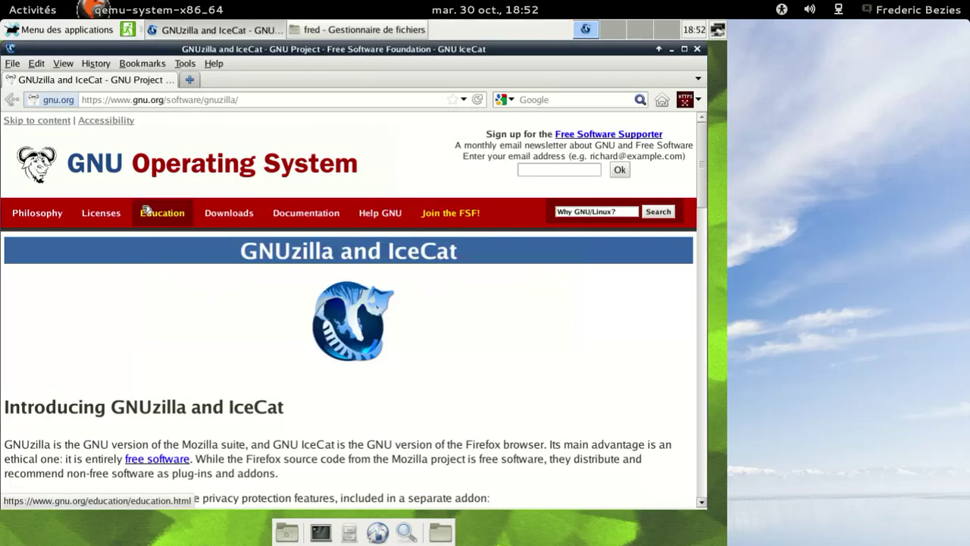
# Replace the GNUzilla page with a blank tab and load dragora.org in it
pyautogui.click(185, 81)
pyautogui.click(170, 80)
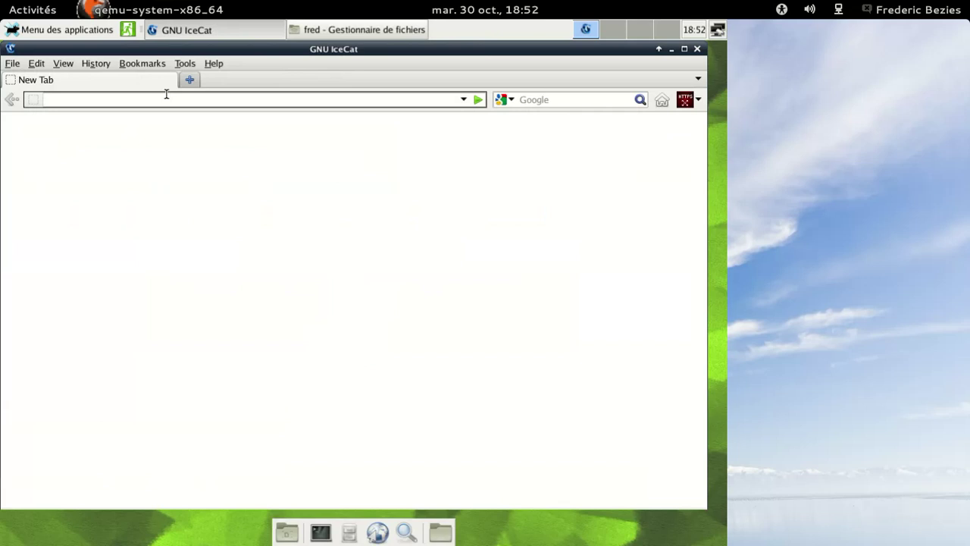
pyautogui.write('drq')
pyautogui.press('BackSpace')
pyautogui.press('BackSpace')
pyautogui.press('Return')
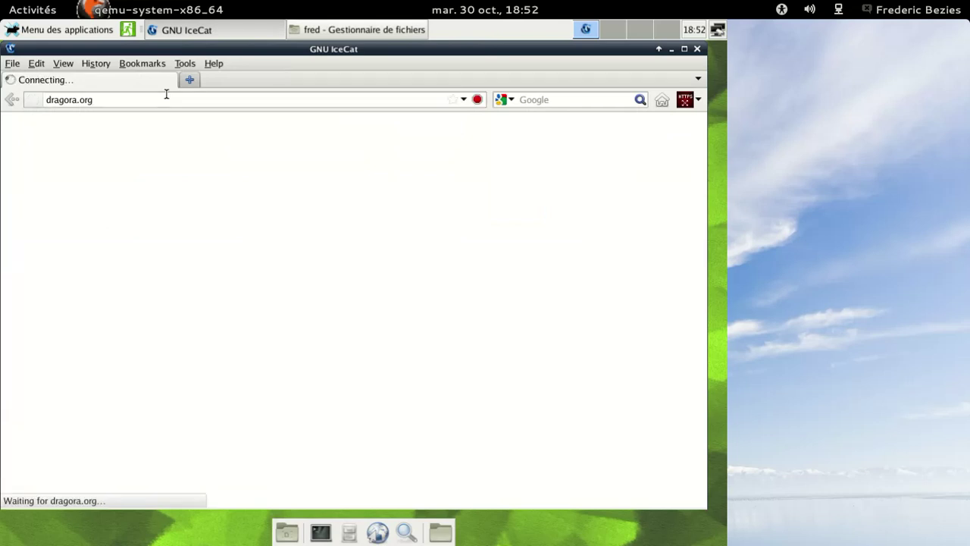
# Set the keyboard model to "PC générique 105 touches (intl)" in the keyboard layout settings, and close both settings windows
pyautogui.click(95, 30)
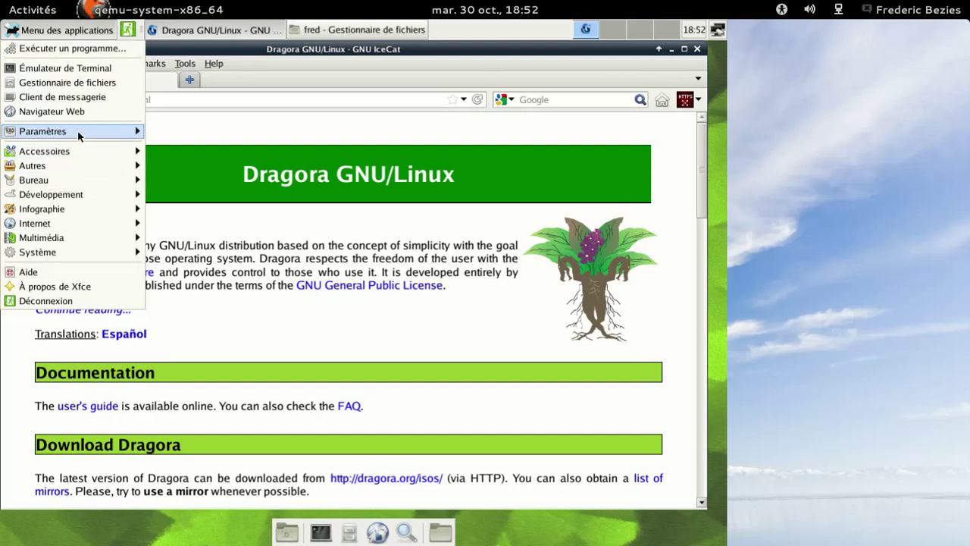
pyautogui.moveTo(78, 134)
pyautogui.click(191, 132)
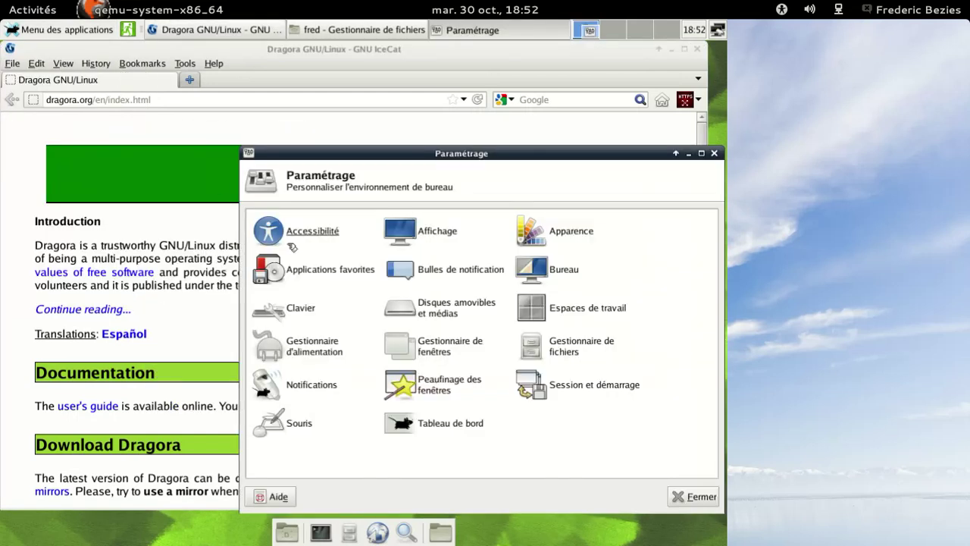
pyautogui.click(314, 312)
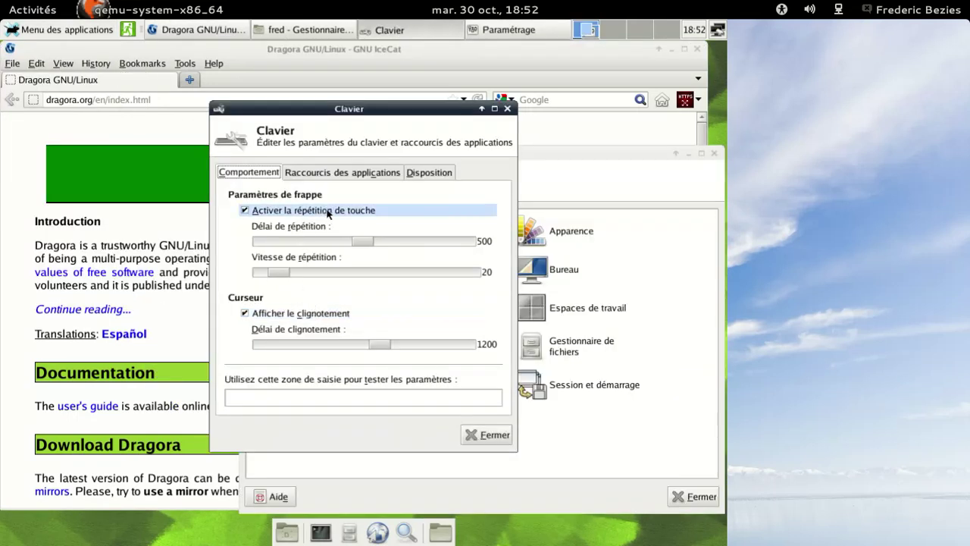
pyautogui.click(447, 174)
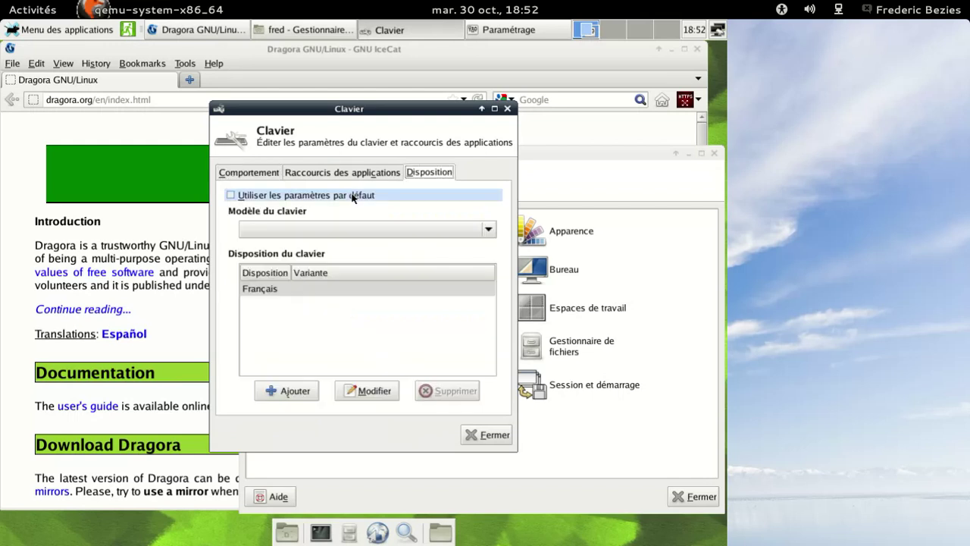
pyautogui.click(349, 229)
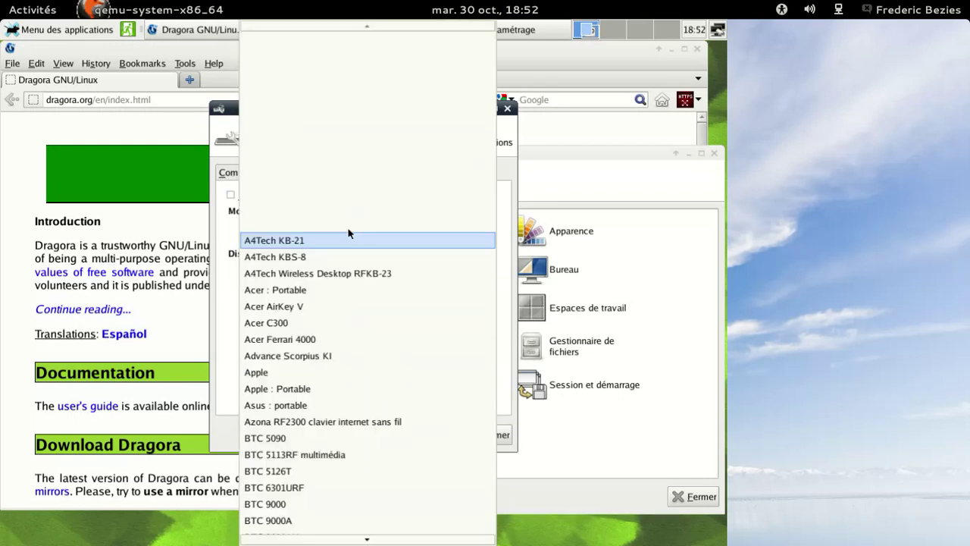
pyautogui.moveTo(365, 540)
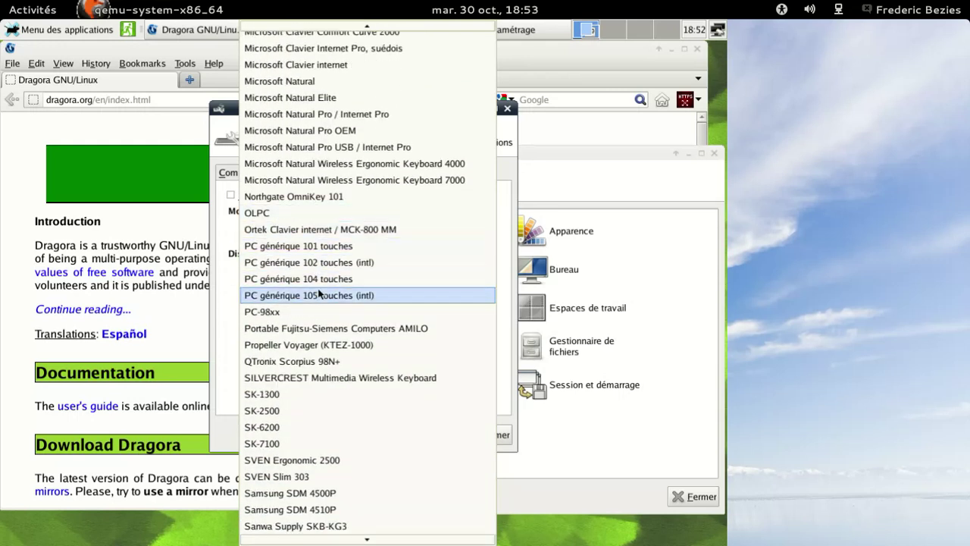
pyautogui.click(321, 296)
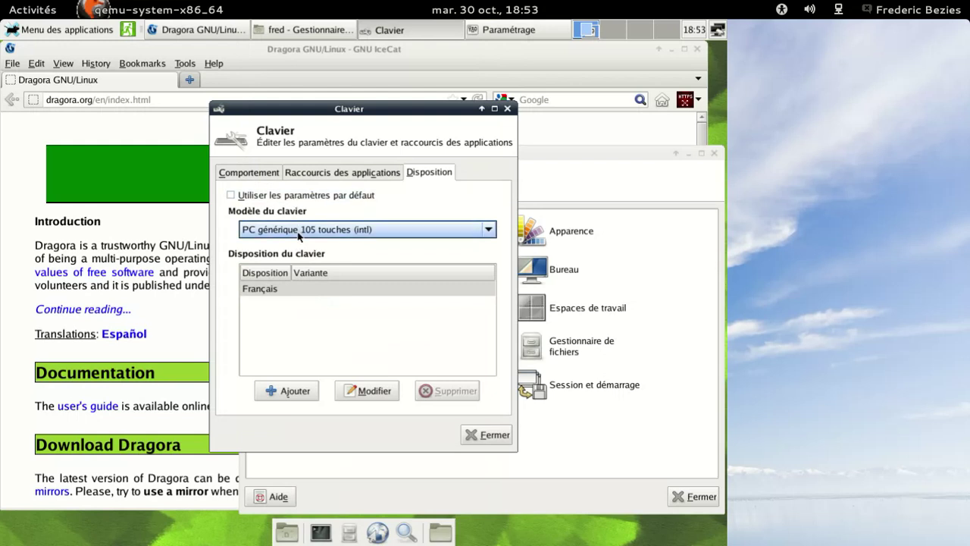
pyautogui.click(470, 435)
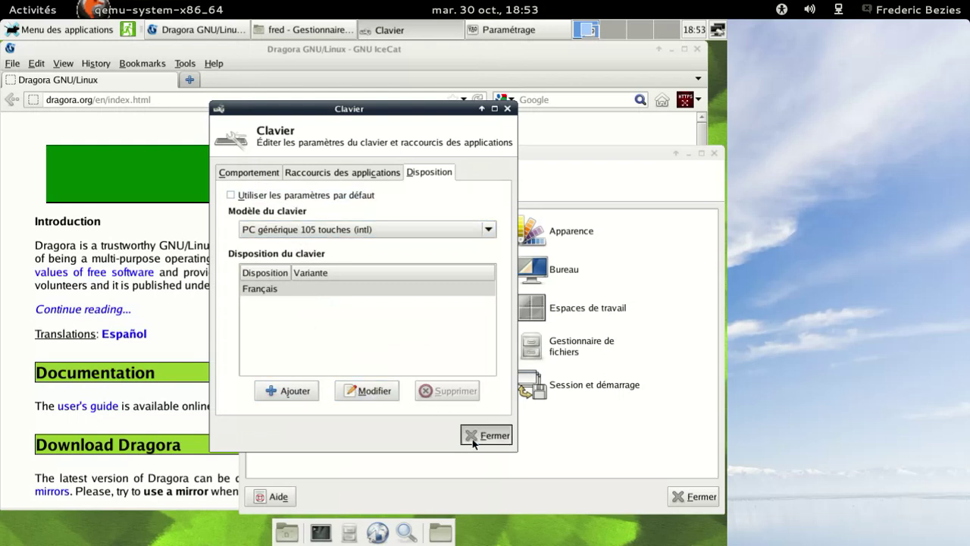
pyautogui.click(713, 154)
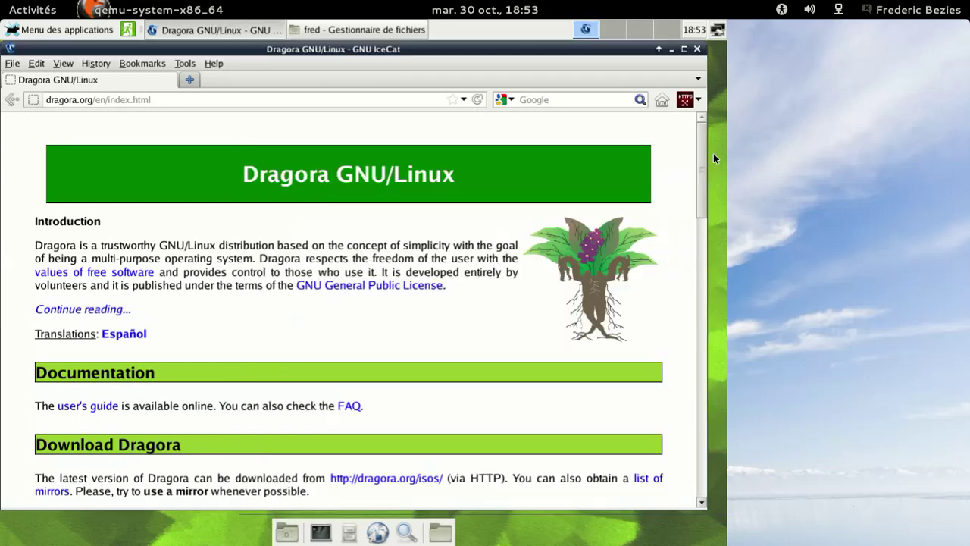
# Look through the 2.2 folder of the dragora.org/isos/ downloads and return to the Dragora home page
pyautogui.scroll(-5, 577, 241)
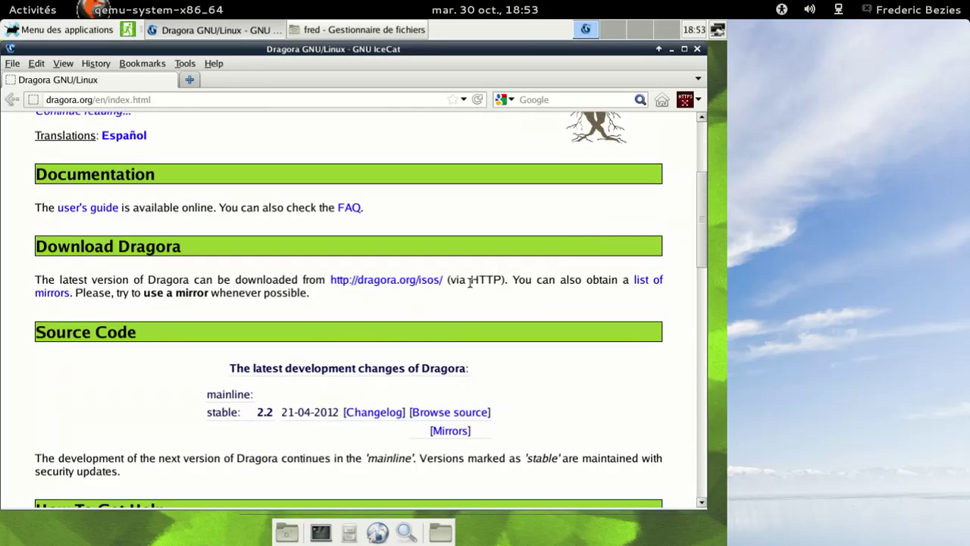
pyautogui.click(434, 280)
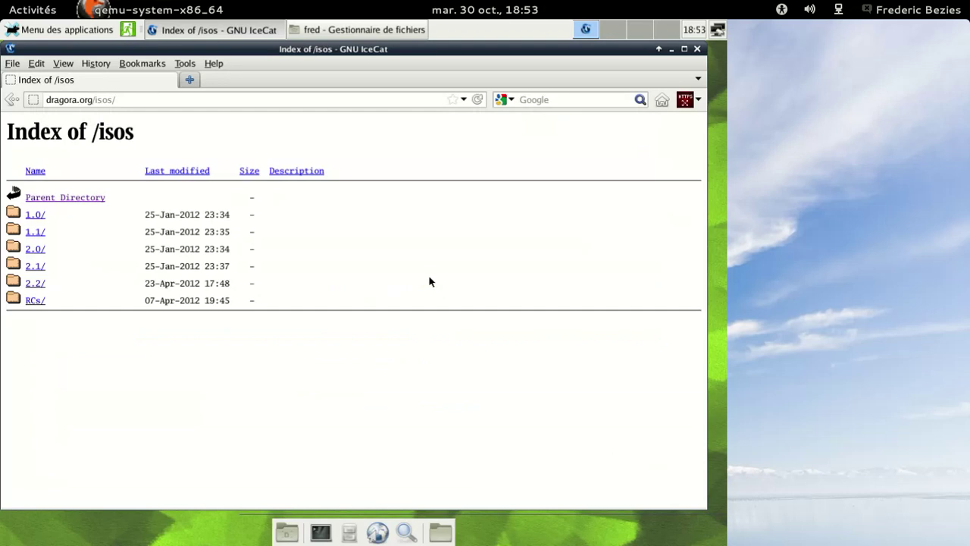
pyautogui.click(43, 284)
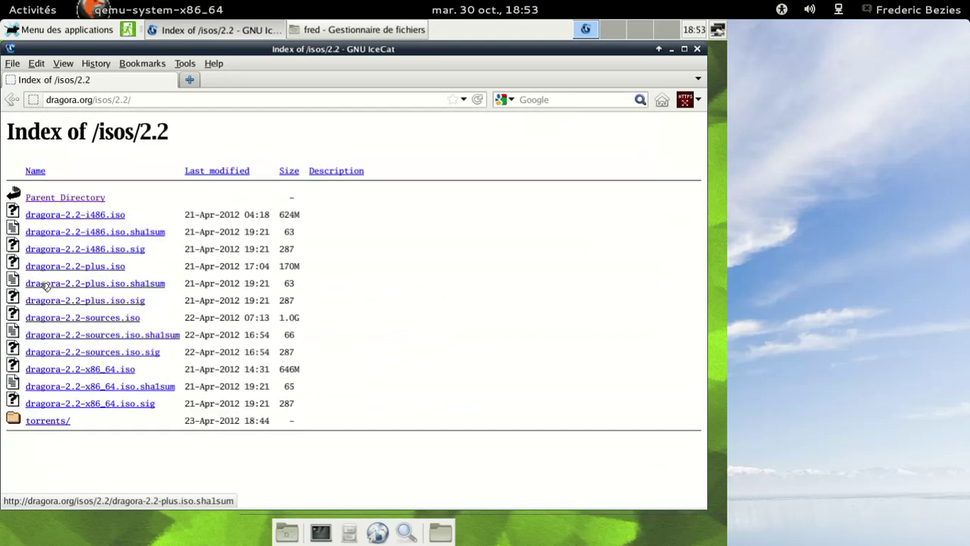
pyautogui.click(74, 203)
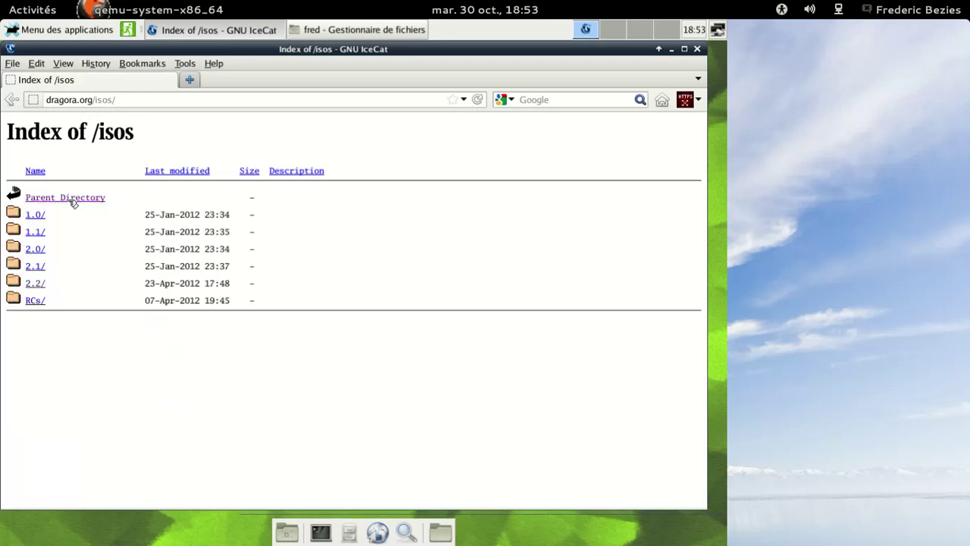
pyautogui.click(69, 202)
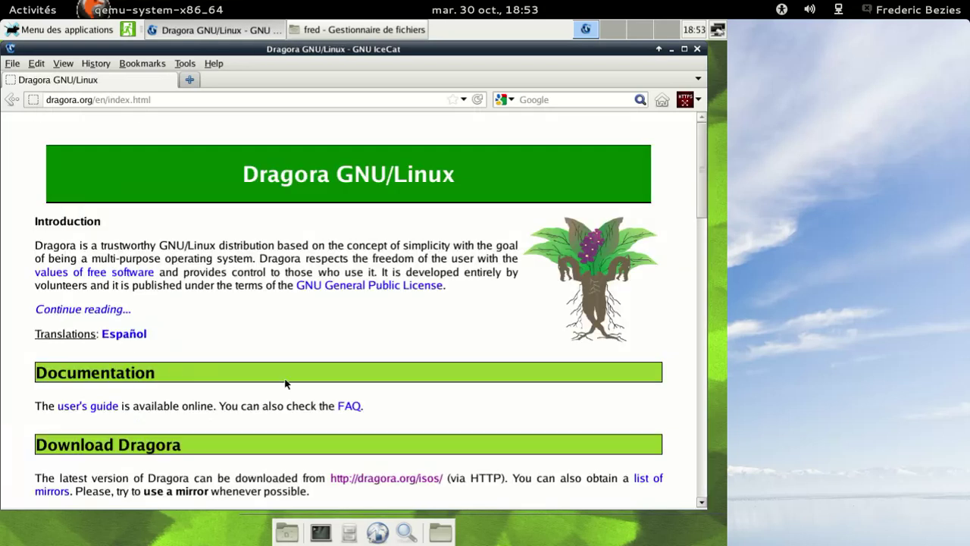
# Open the Dragora list of mirrors and examine the torrent and ISO files offered on the Netherlands mirror
pyautogui.scroll(-2, 375, 326)
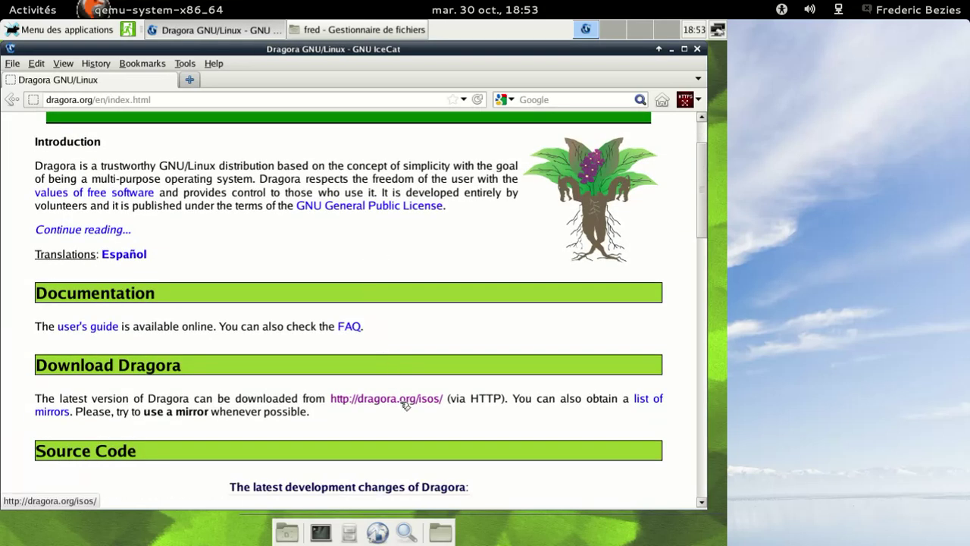
pyautogui.click(663, 400)
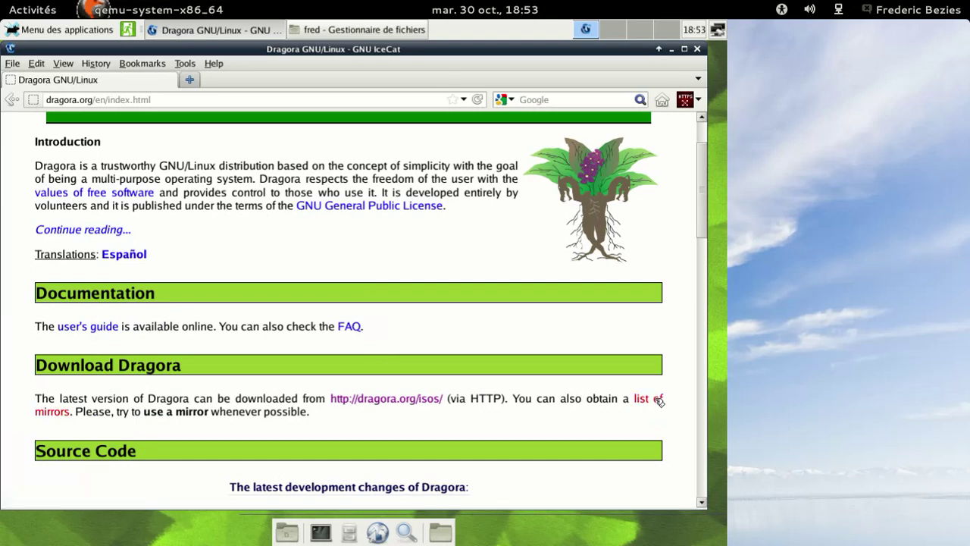
pyautogui.scroll(-2, 415, 354)
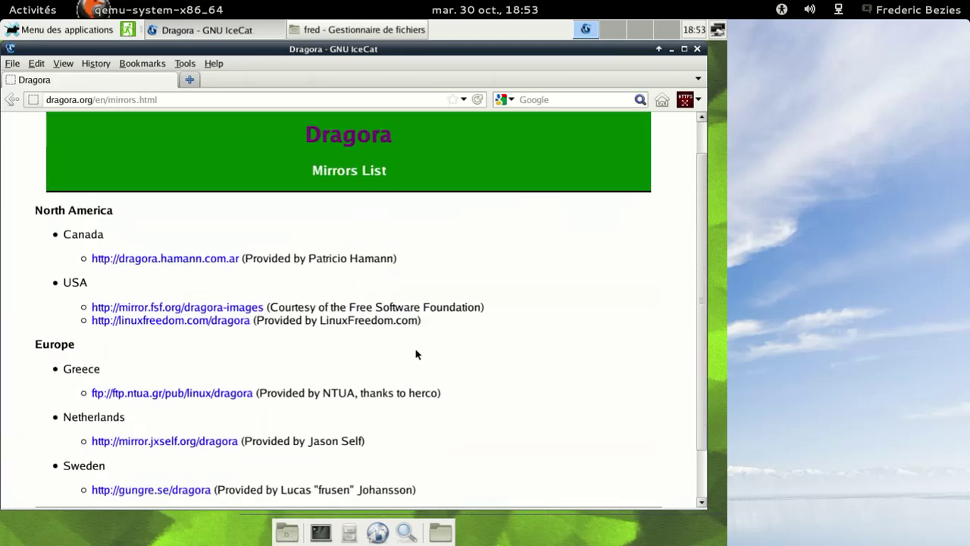
pyautogui.scroll(-1, 415, 354)
pyautogui.click(228, 402)
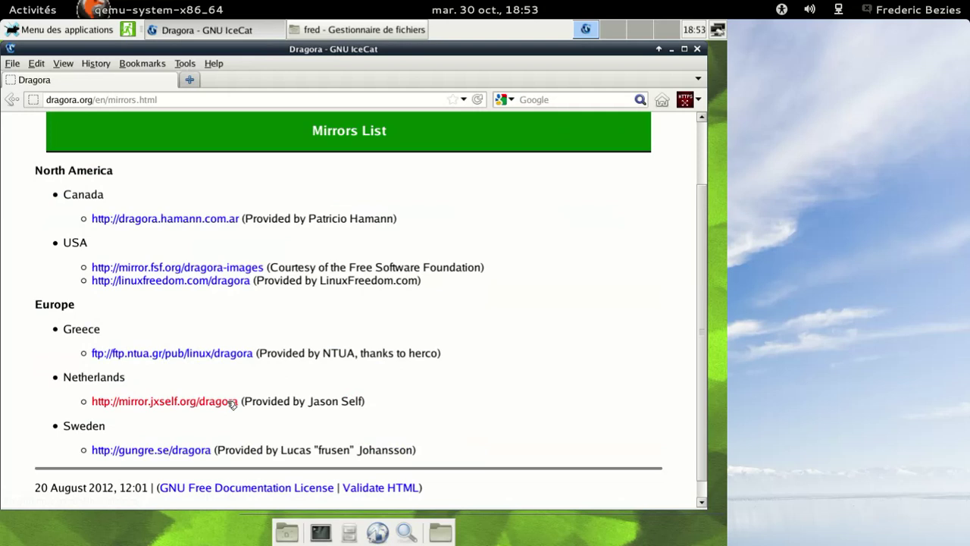
pyautogui.click(231, 402)
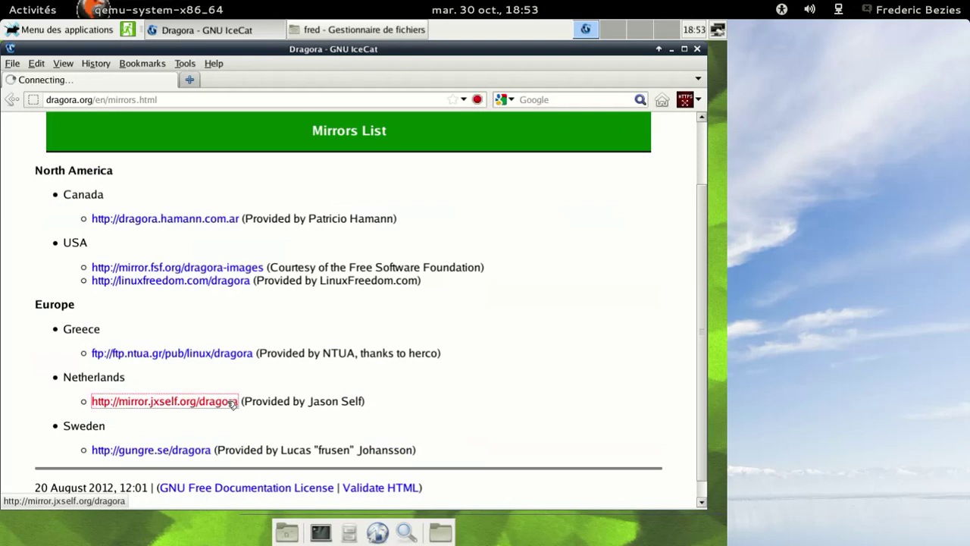
pyautogui.scroll(-3, 218, 368)
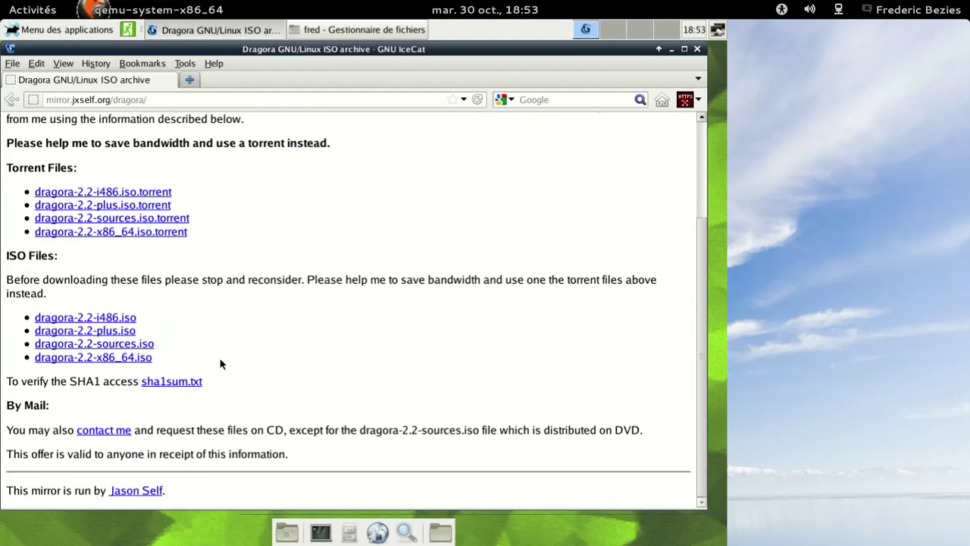
pyautogui.scroll(2, 220, 360)
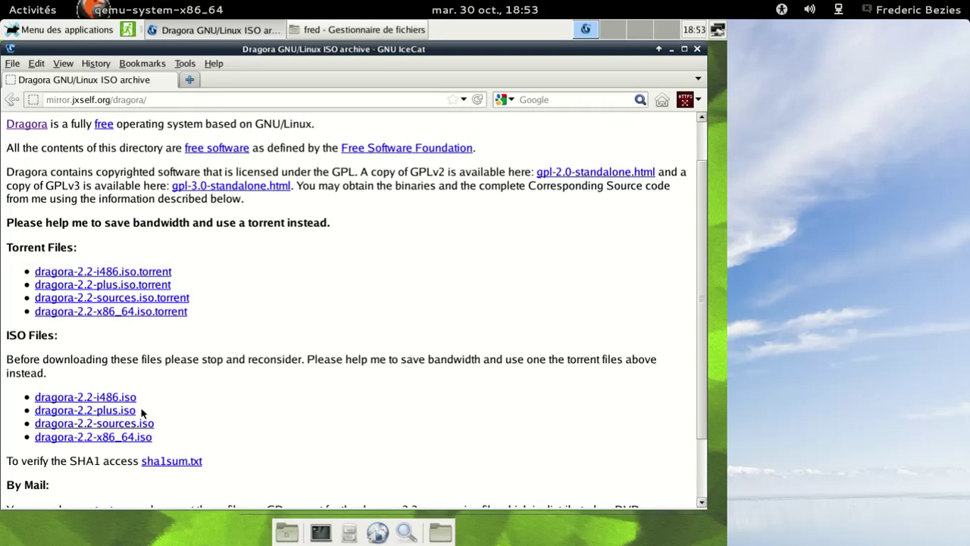
# Return to the mirrors list, open the mirror.fsf.org/dragora-images mirror and go up to its root directory
pyautogui.click(12, 100)
pyautogui.click(155, 267)
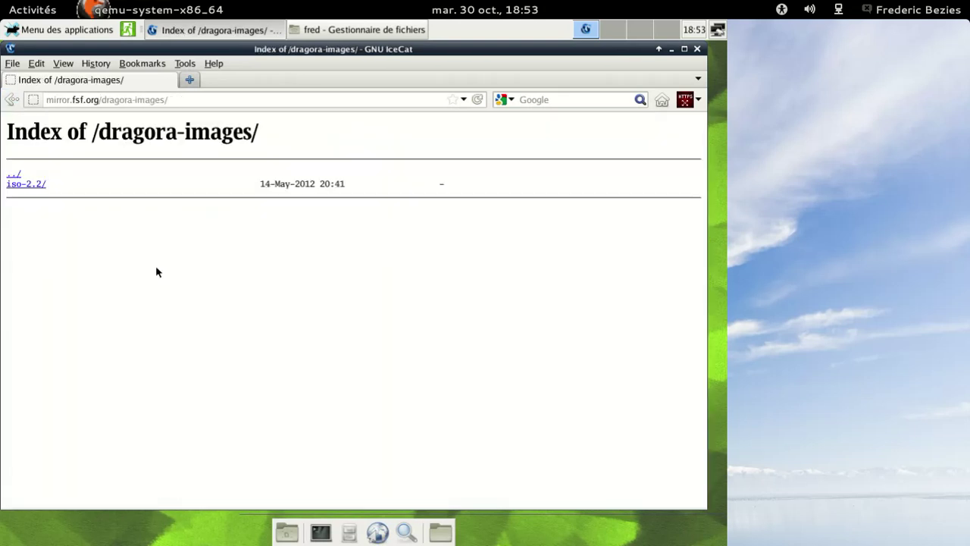
pyautogui.click(21, 172)
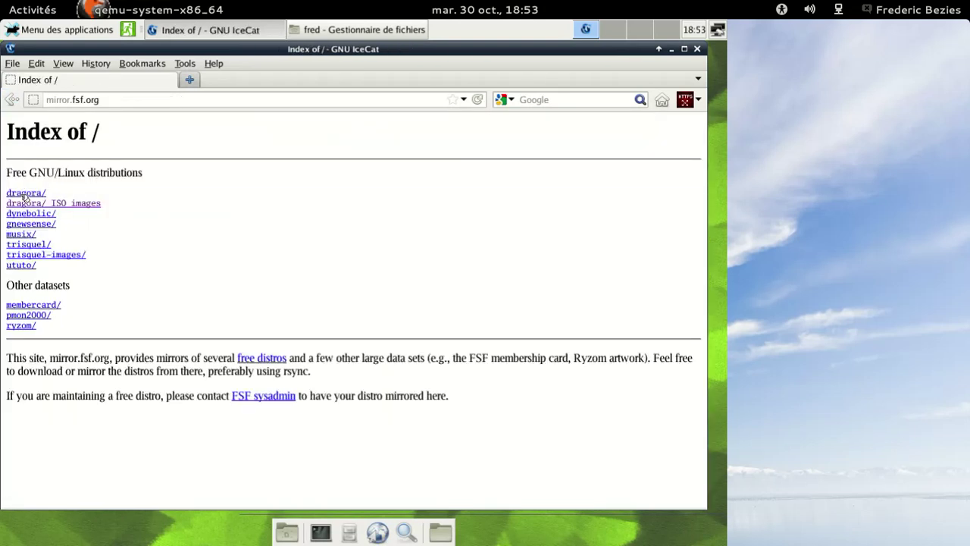
# Browse the FSF mirror to the dragora/dragora-2.2/plus/packages/64b/ directory
pyautogui.click(25, 193)
pyautogui.click(35, 195)
pyautogui.click(19, 267)
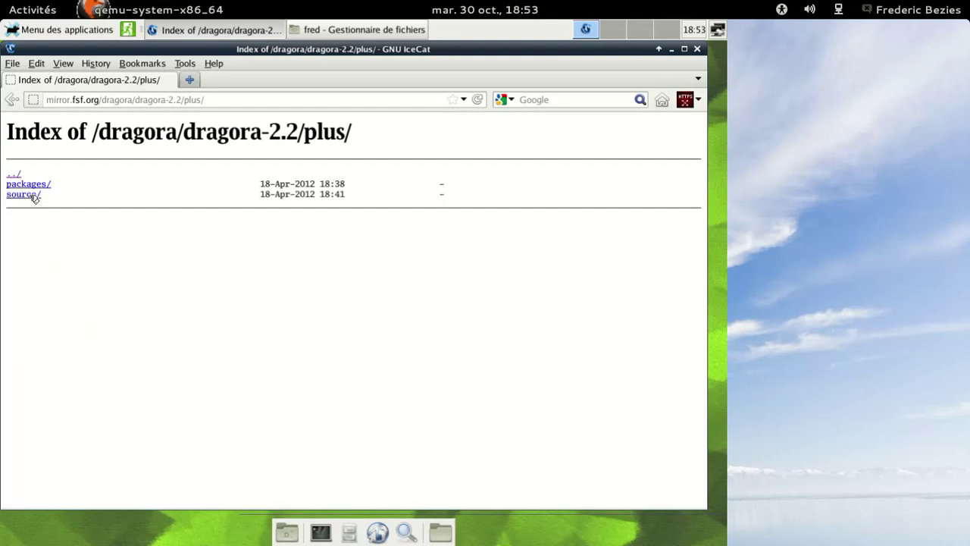
pyautogui.click(28, 184)
pyautogui.click(17, 194)
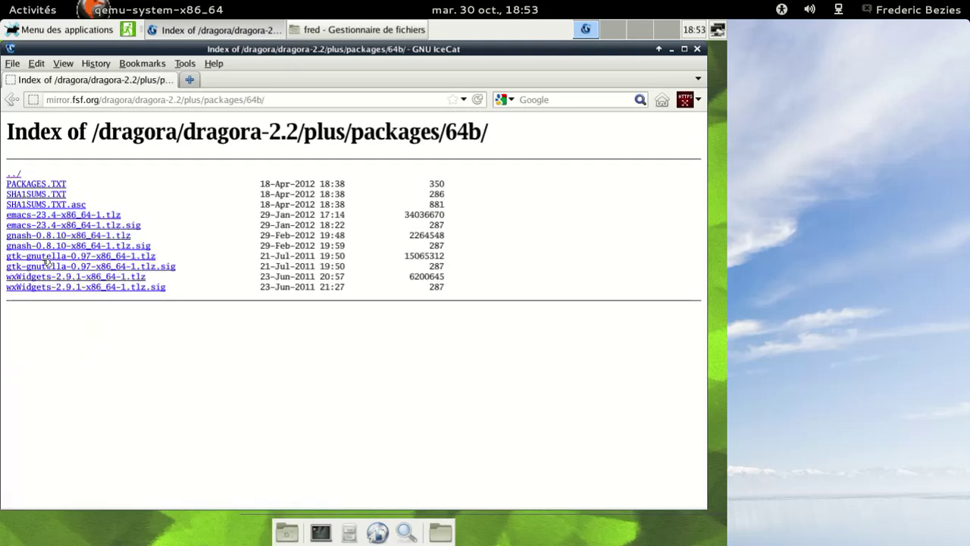
# Download the emacs-23.4-x86_64-1.tlz package to the Téléchargements folder
pyautogui.rightClick(98, 215)
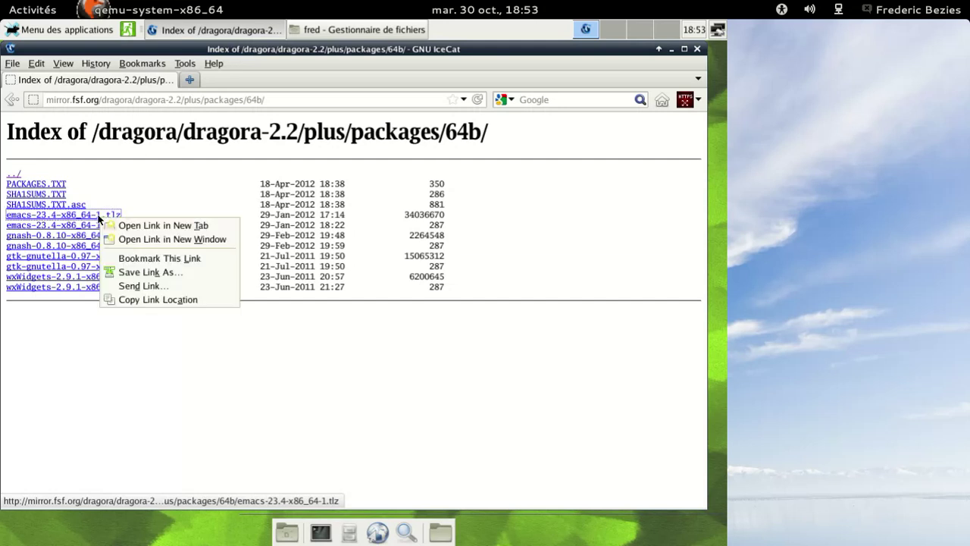
pyautogui.click(167, 271)
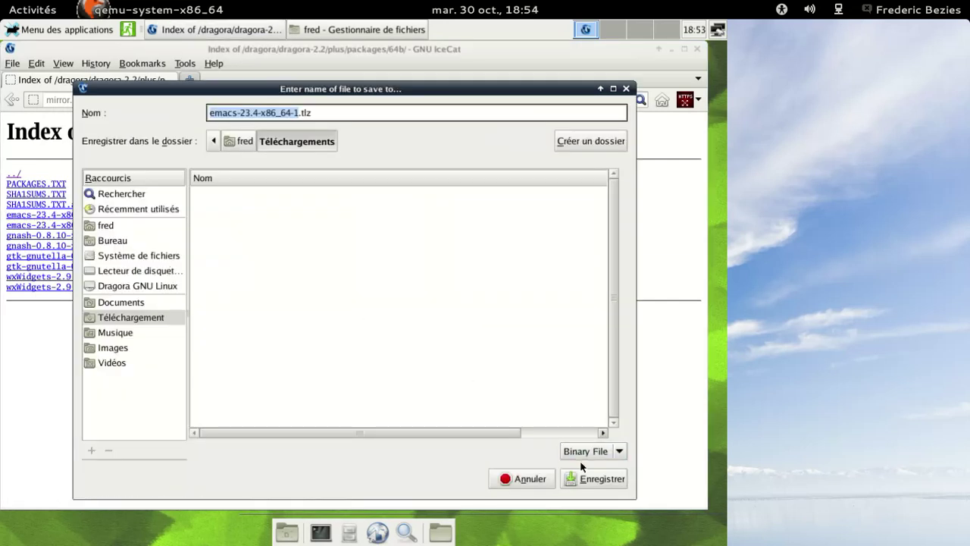
pyautogui.click(588, 481)
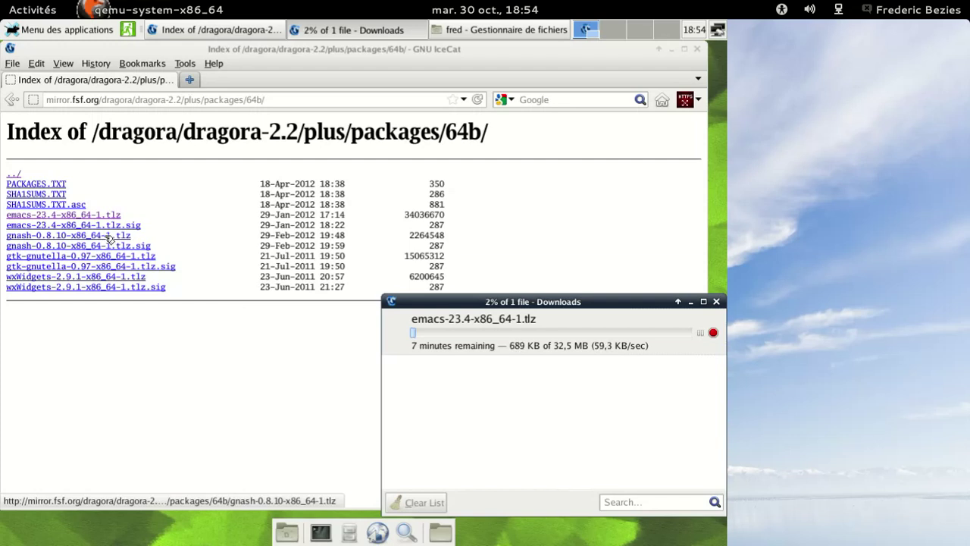
# Download the gnash-0.8.10-x86_64-1.tlz package to the Téléchargements folder and close the mirror's browser window
pyautogui.rightClick(106, 238)
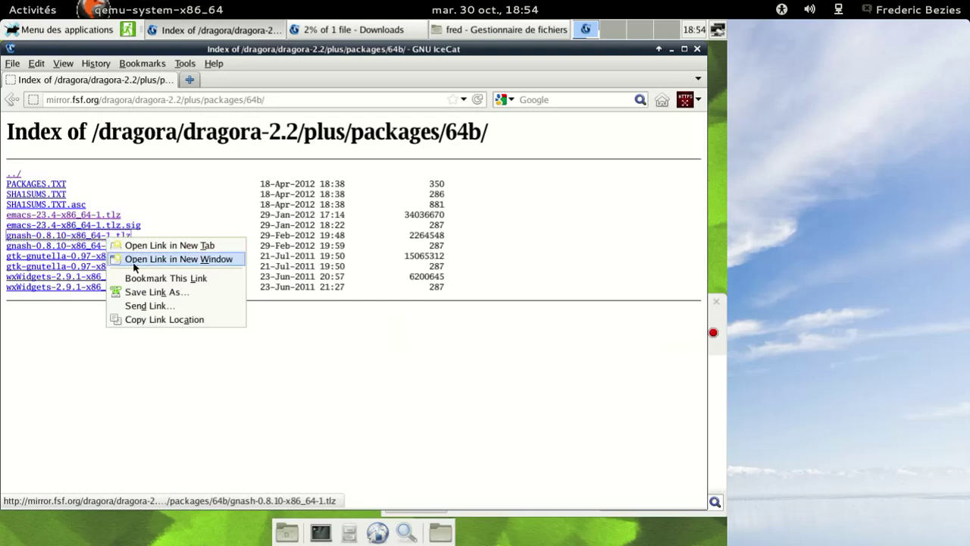
pyautogui.click(165, 293)
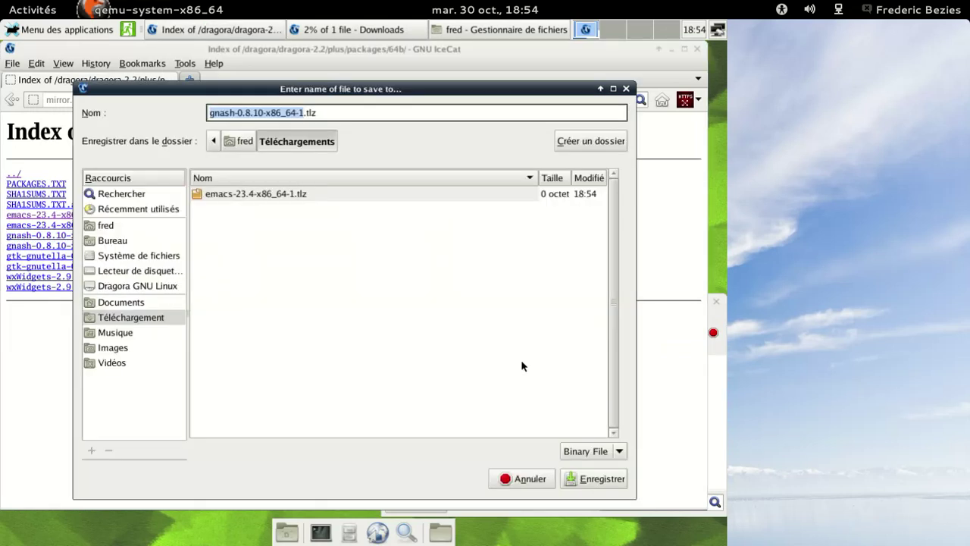
pyautogui.click(597, 479)
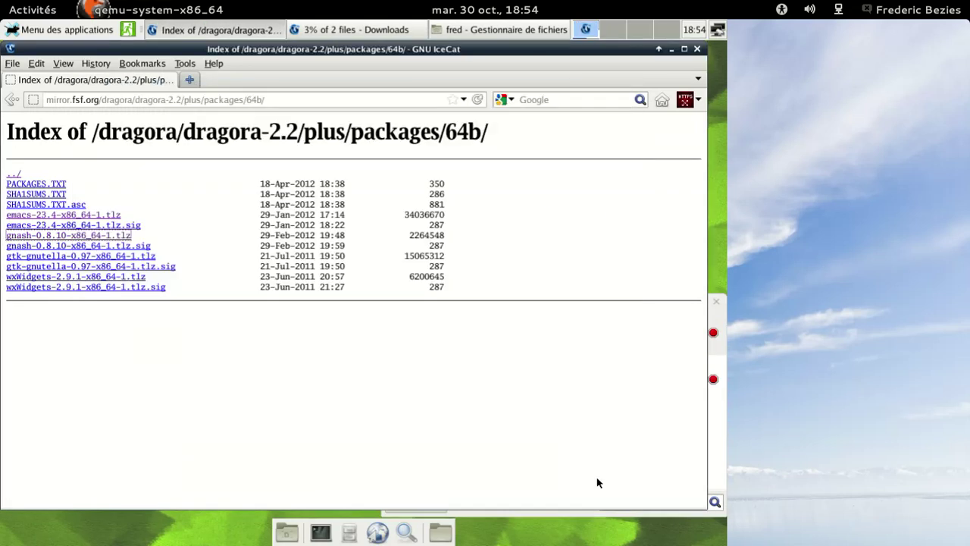
pyautogui.click(718, 431)
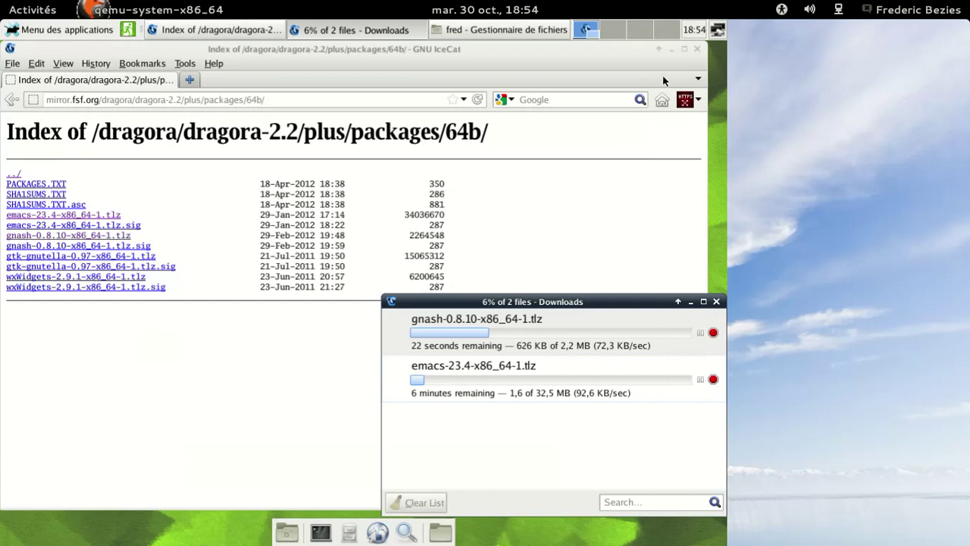
pyautogui.click(698, 48)
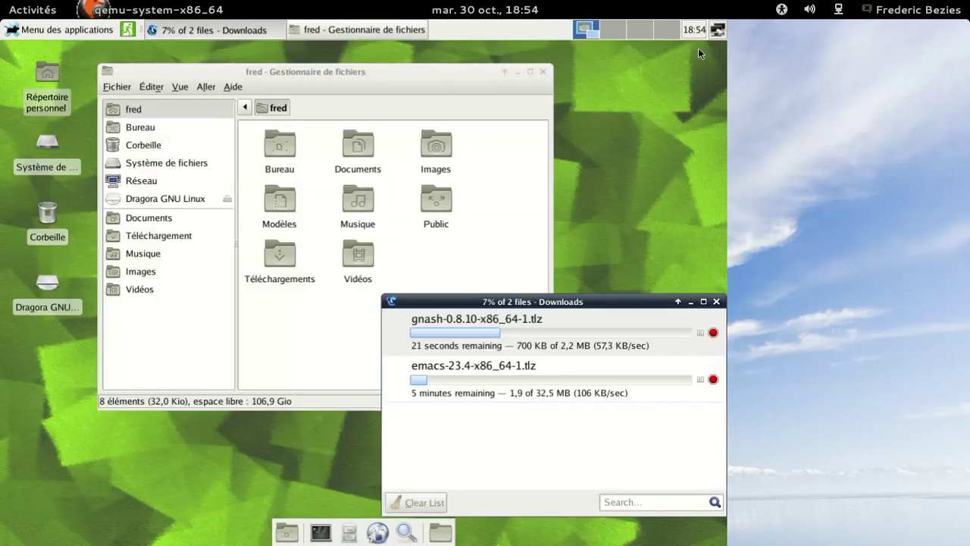
# Open the Téléchargements folder in the file manager and start a terminal in it
pyautogui.click(331, 314)
pyautogui.click(296, 280)
pyautogui.doubleClick(296, 280)
pyautogui.rightClick(362, 215)
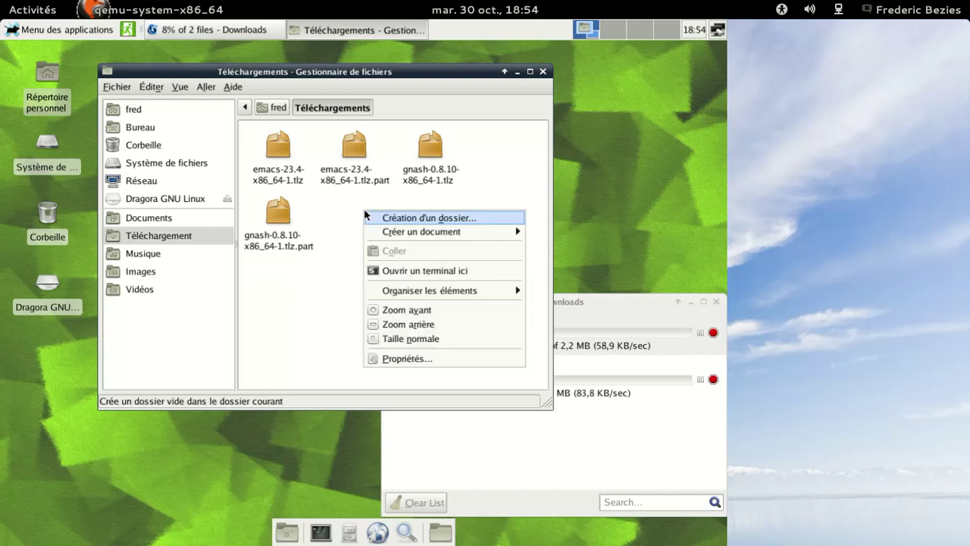
pyautogui.click(400, 270)
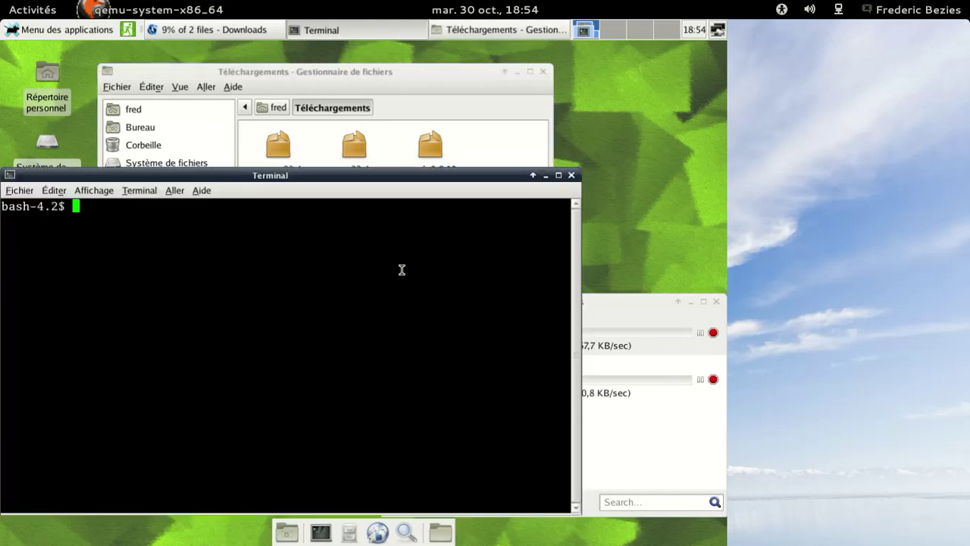
# Switch to the root account with su in the terminal, entering the root password
pyautogui.write('su')
pyautogui.press('Return')
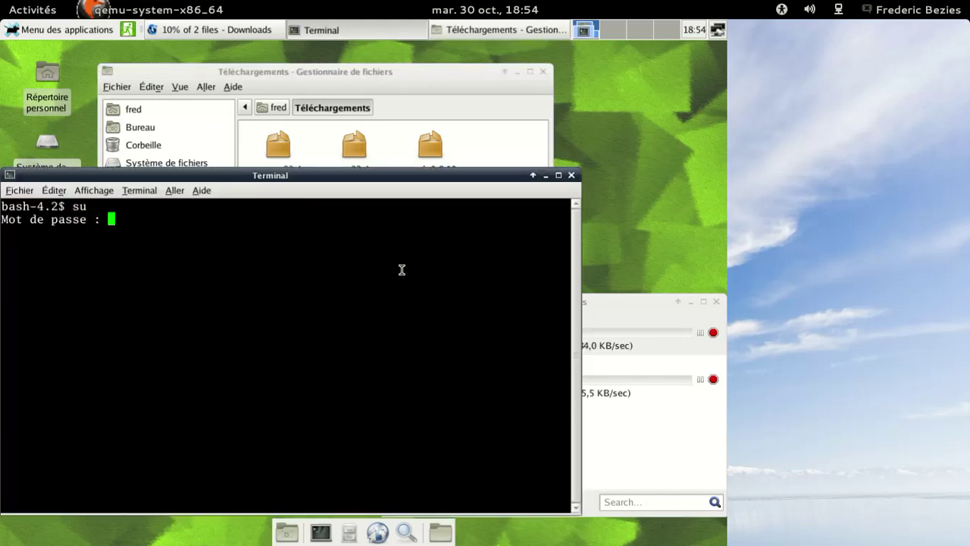
pyautogui.press('Return')
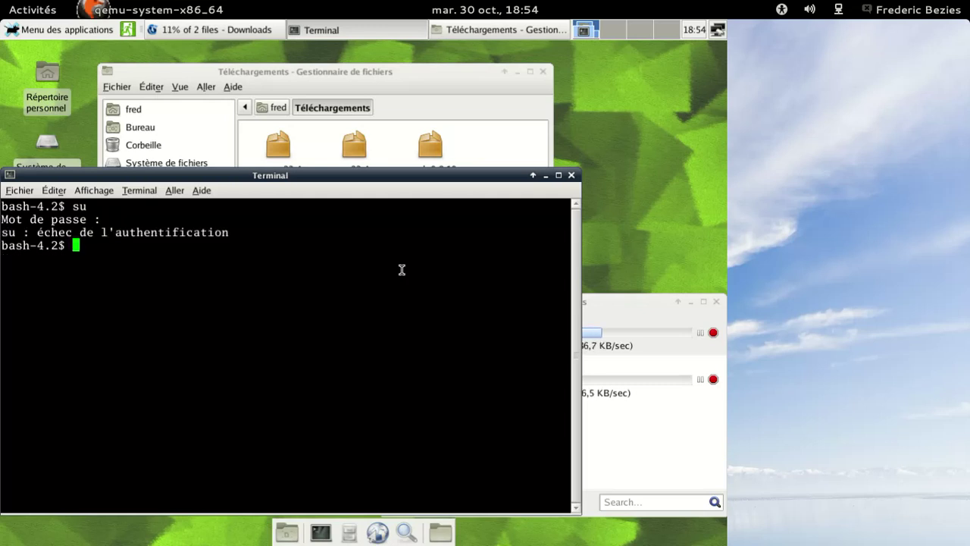
pyautogui.write('su')
pyautogui.press('Return')
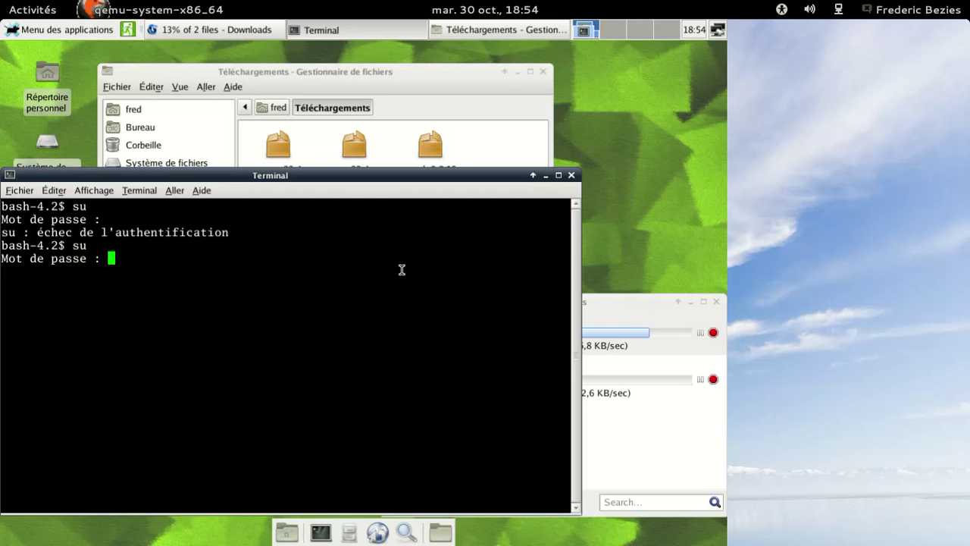
pyautogui.press('Return')
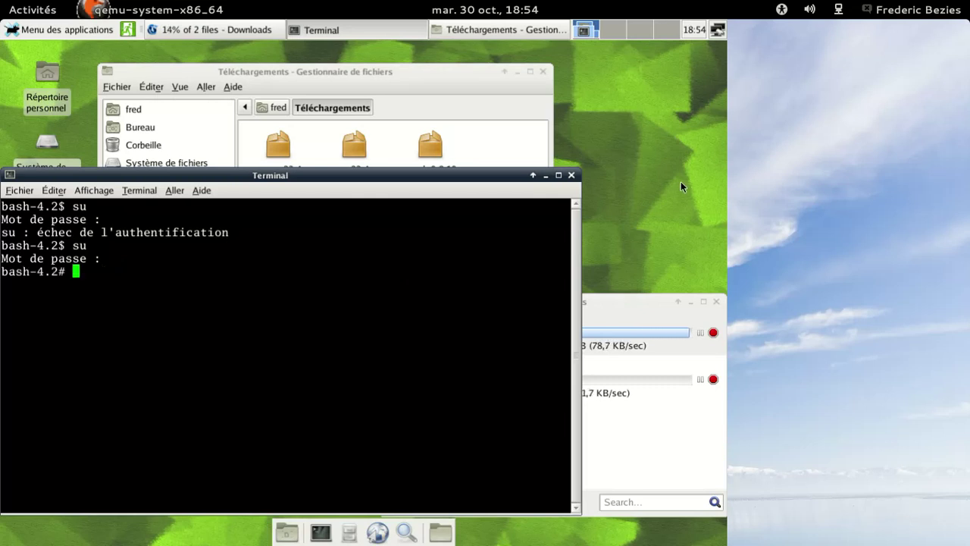
# Check the progress of the downloads and install Gnash with pkg add gnash-0.8.10-x86_64-1.tlz
pyautogui.click(601, 316)
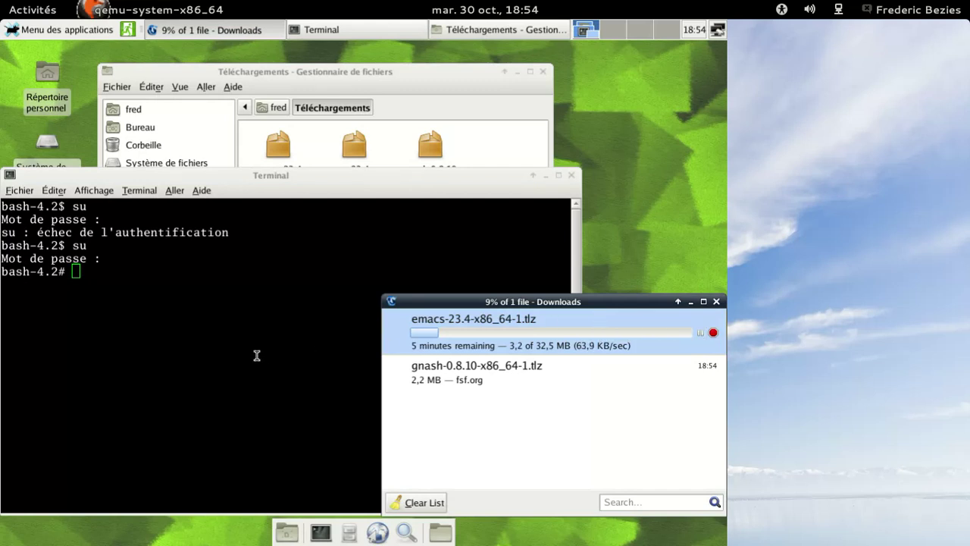
pyautogui.click(257, 355)
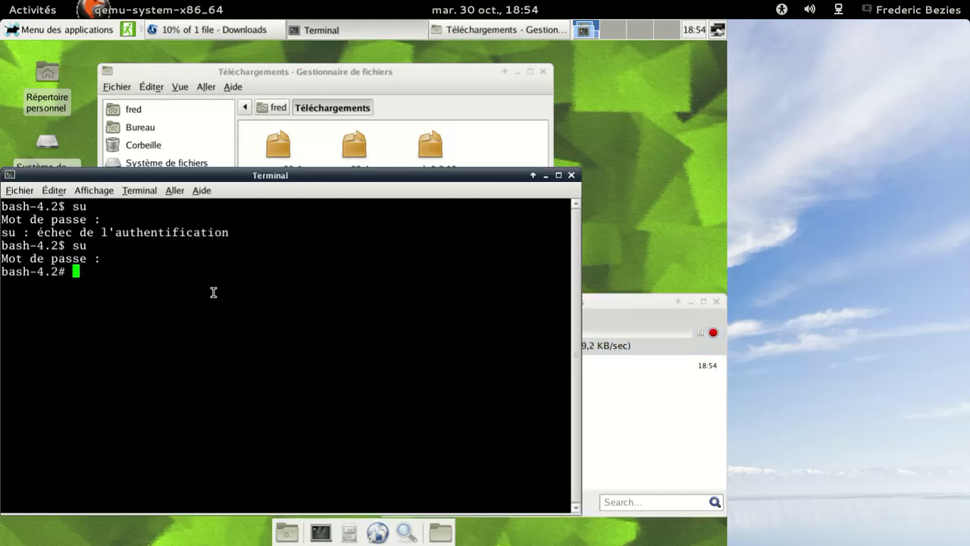
pyautogui.write('pkg add ')
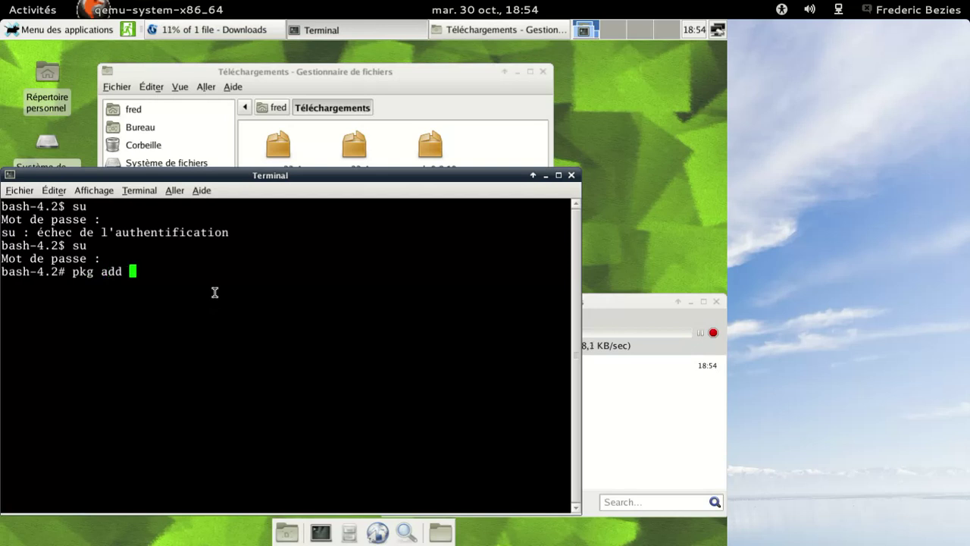
pyautogui.write('gn')
pyautogui.press('Tab')
pyautogui.press('Return')
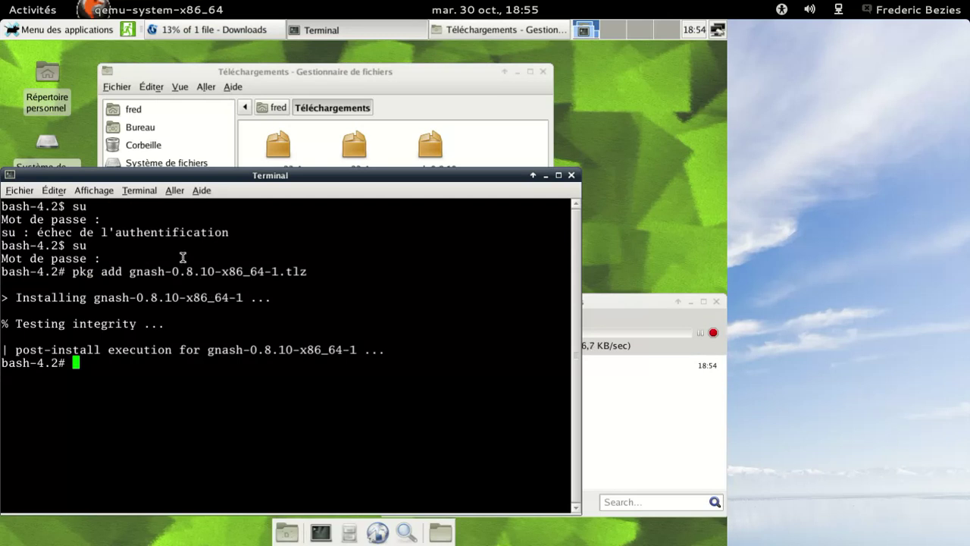
# Launch GNU IceCat and load the about:plugins page in a new tab
pyautogui.click(175, 30)
pyautogui.click(63, 27)
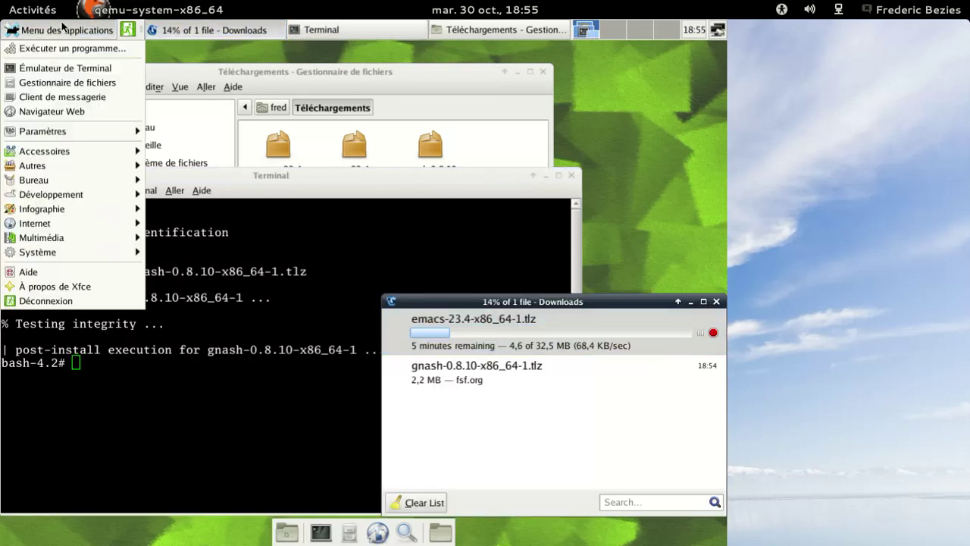
pyautogui.moveTo(58, 154)
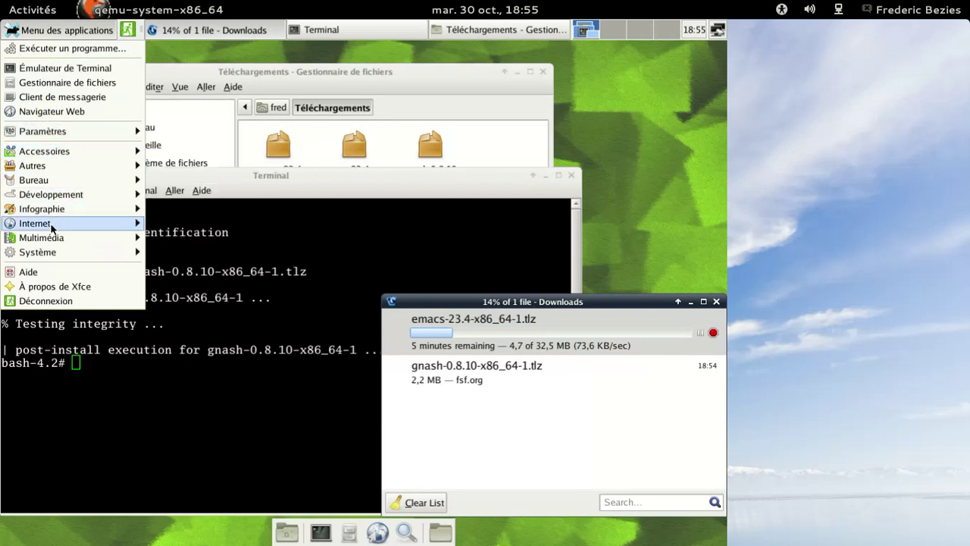
pyautogui.moveTo(114, 223)
pyautogui.click(200, 252)
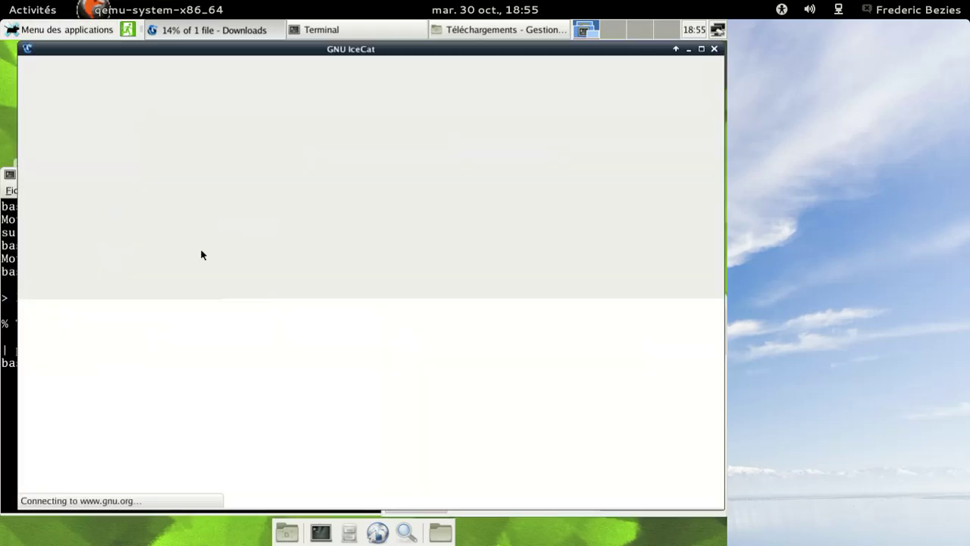
pyautogui.click(205, 81)
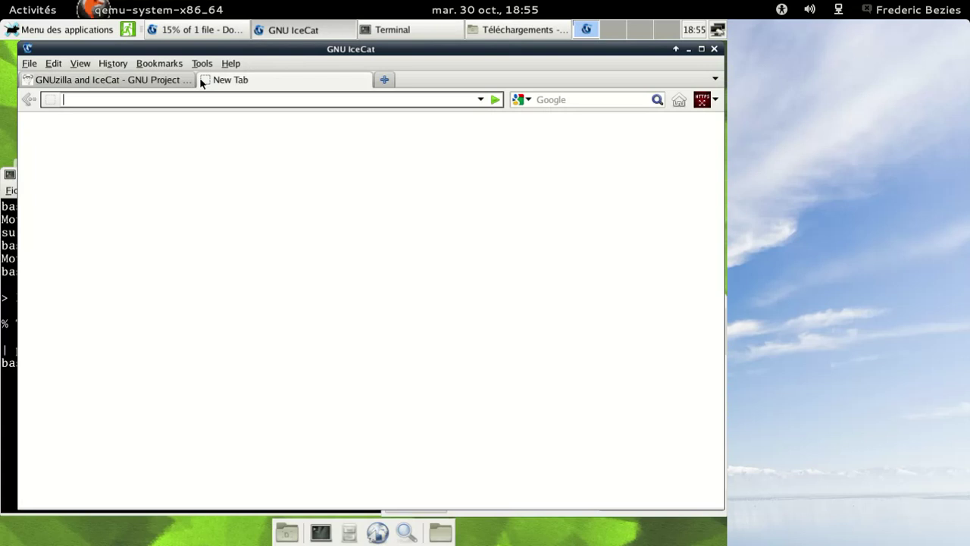
pyautogui.write('about')
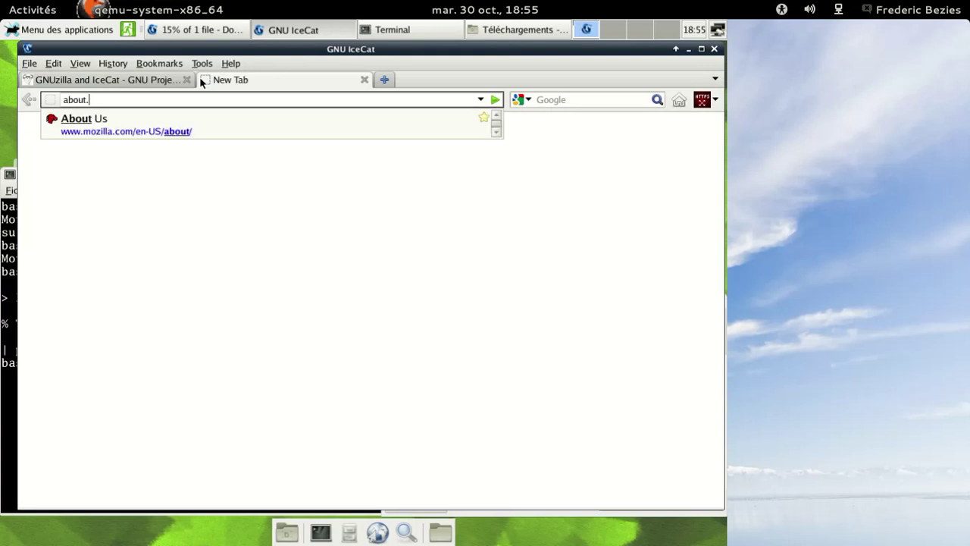
pyautogui.write(':plugins')
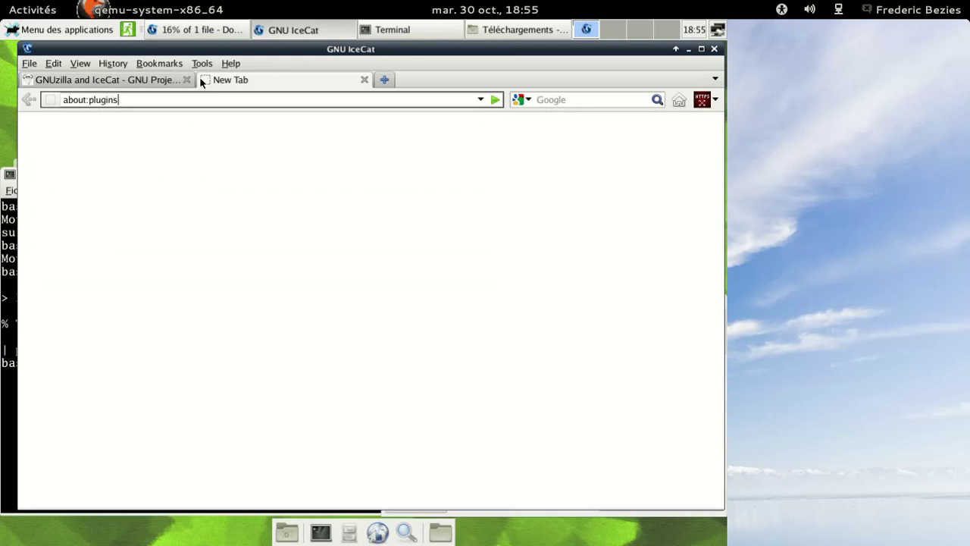
pyautogui.press('Return')
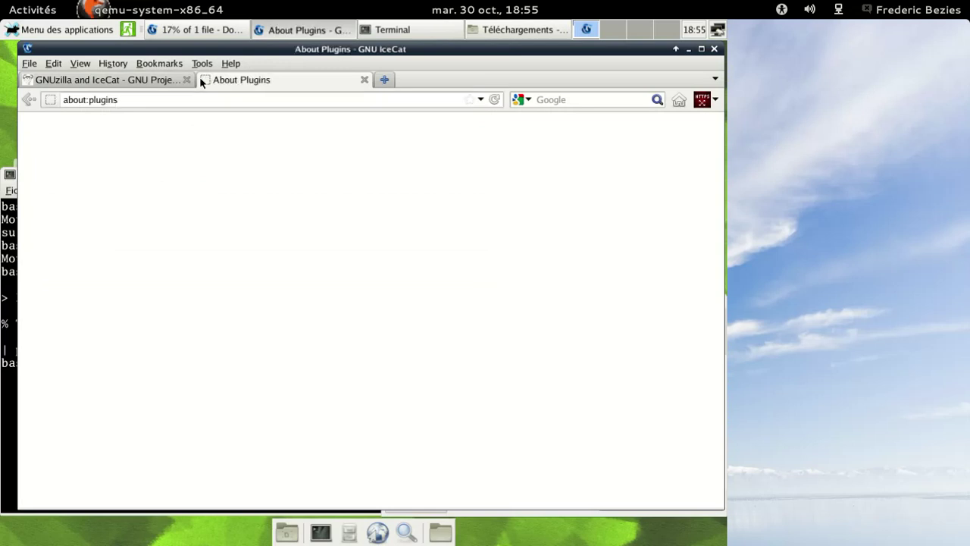
# Examine the plugins in IceCat's Add-ons Manager, and close its tab and the about:plugins tab
pyautogui.click(204, 65)
pyautogui.click(216, 91)
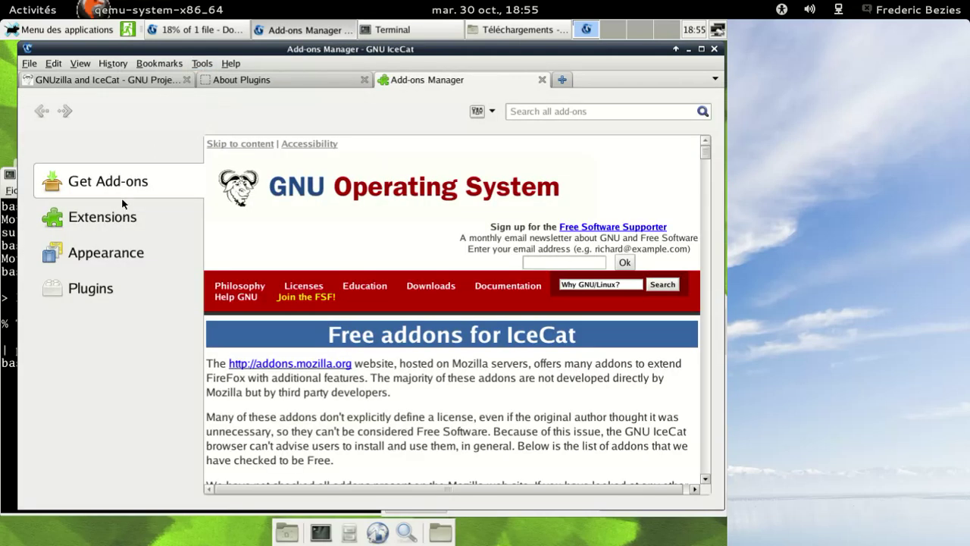
pyautogui.click(127, 297)
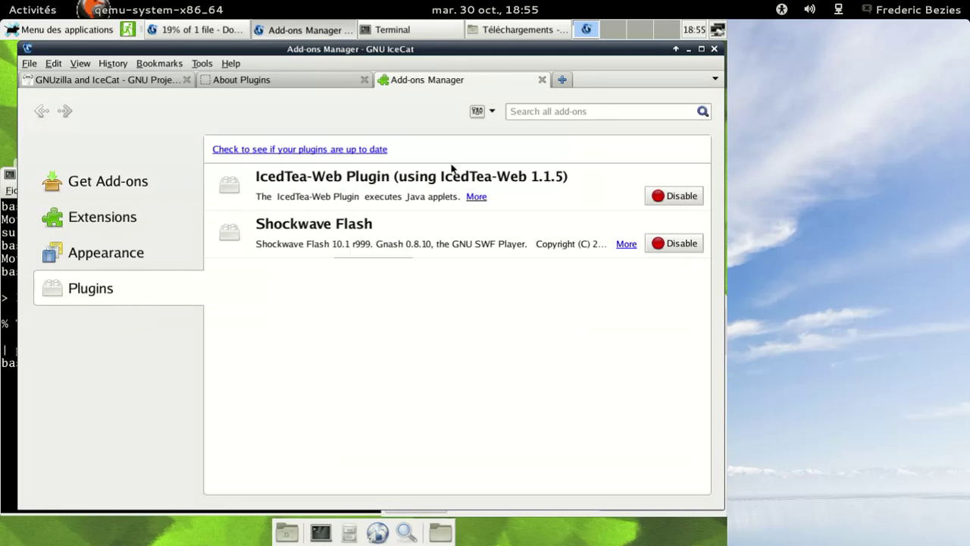
pyautogui.click(541, 79)
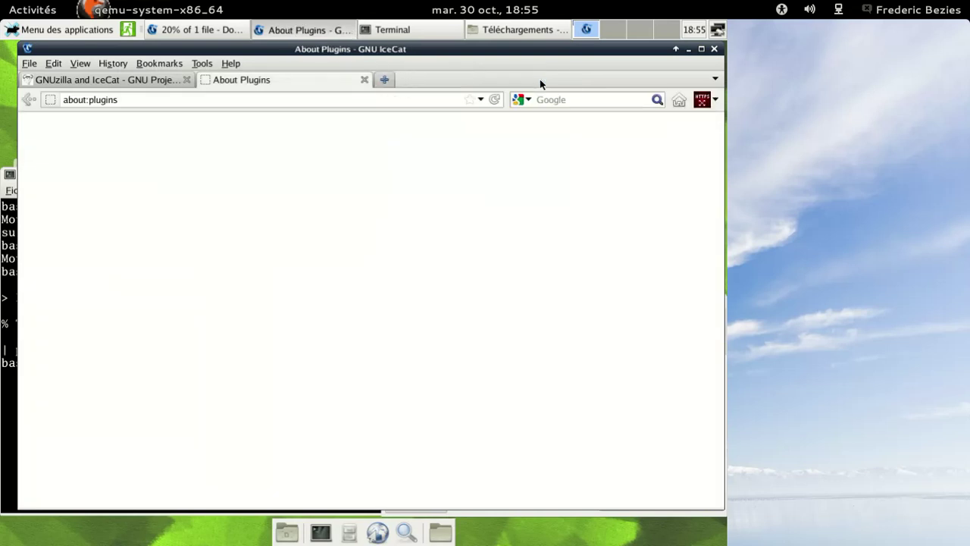
pyautogui.click(365, 79)
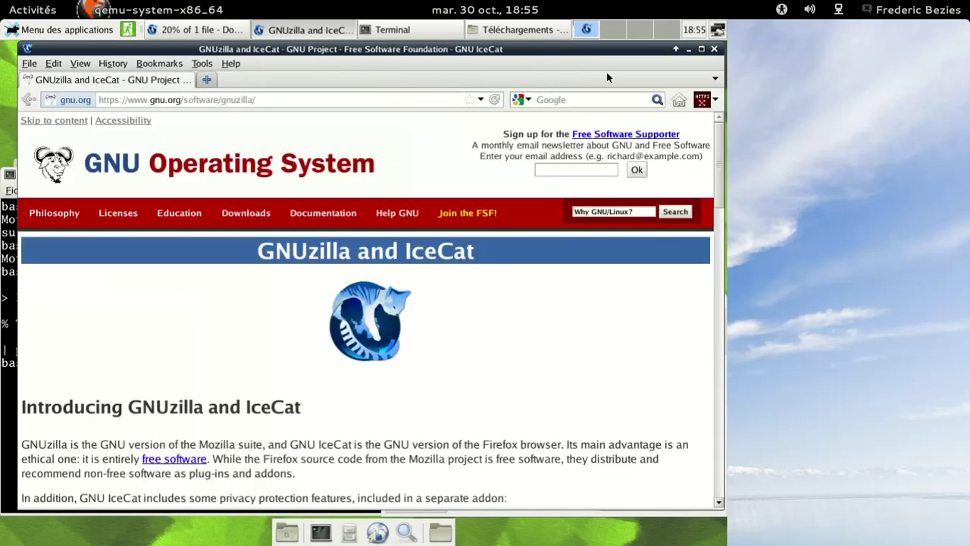
# Close the IceCat browser window and remove gnash-0.8.10-x86_64-1.tlz from the download list
pyautogui.click(712, 49)
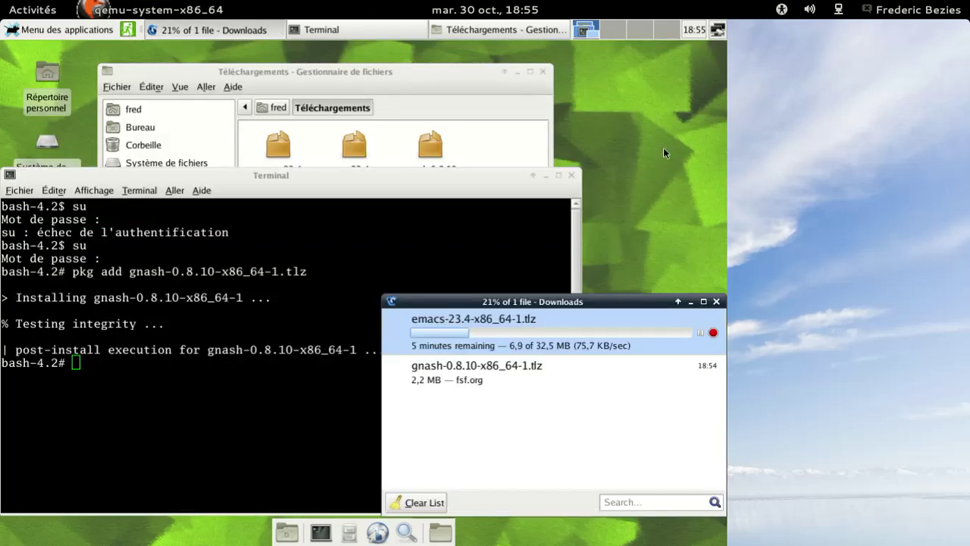
pyautogui.rightClick(513, 372)
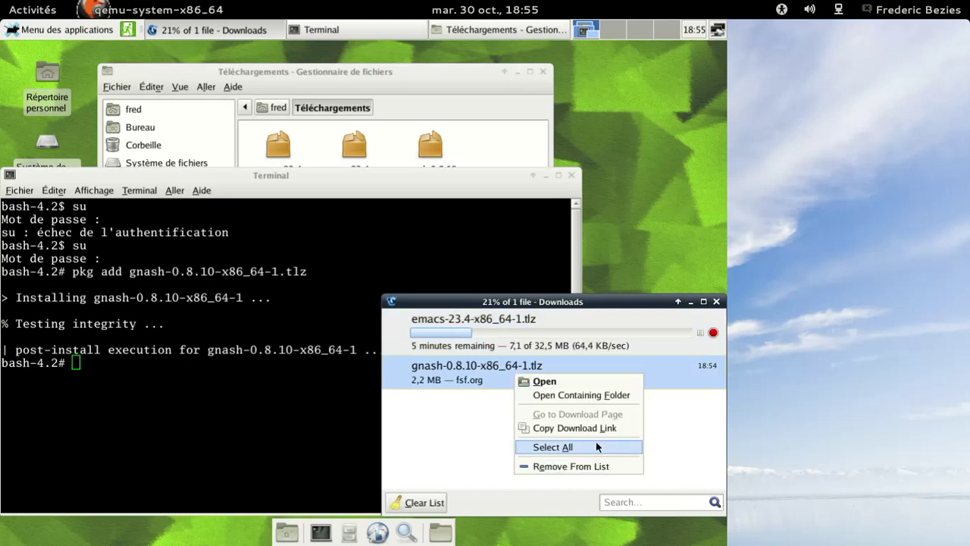
pyautogui.click(583, 468)
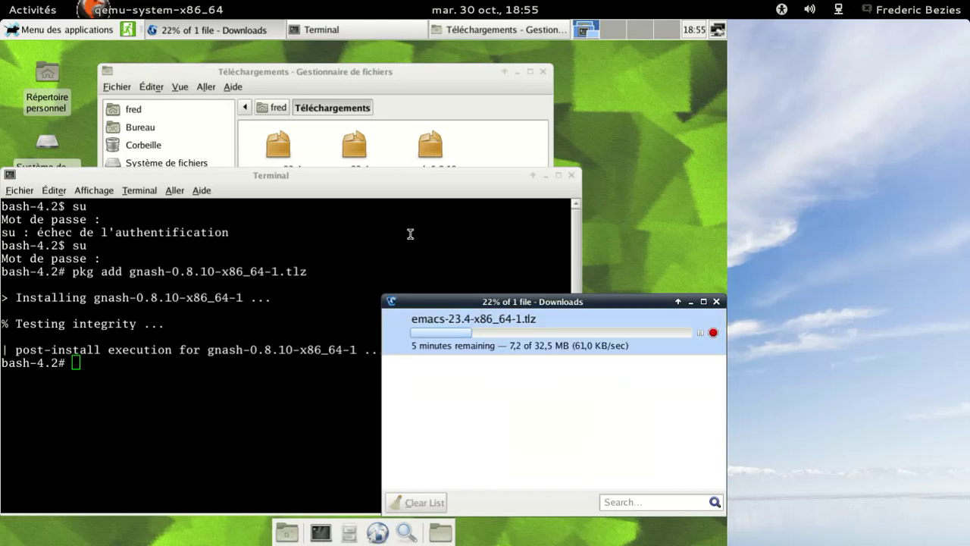
# Launch the AbiWord word processor from the office applications
pyautogui.click(65, 34)
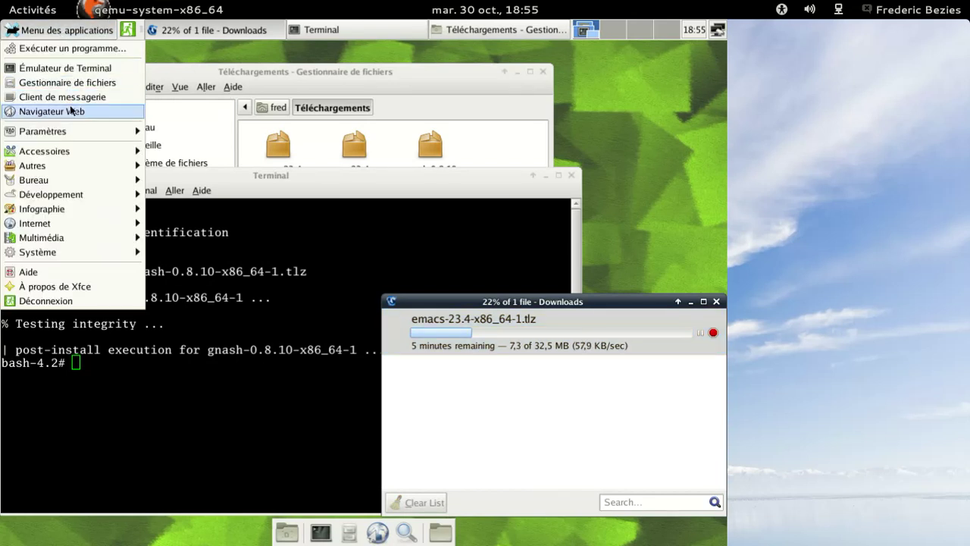
pyautogui.moveTo(83, 157)
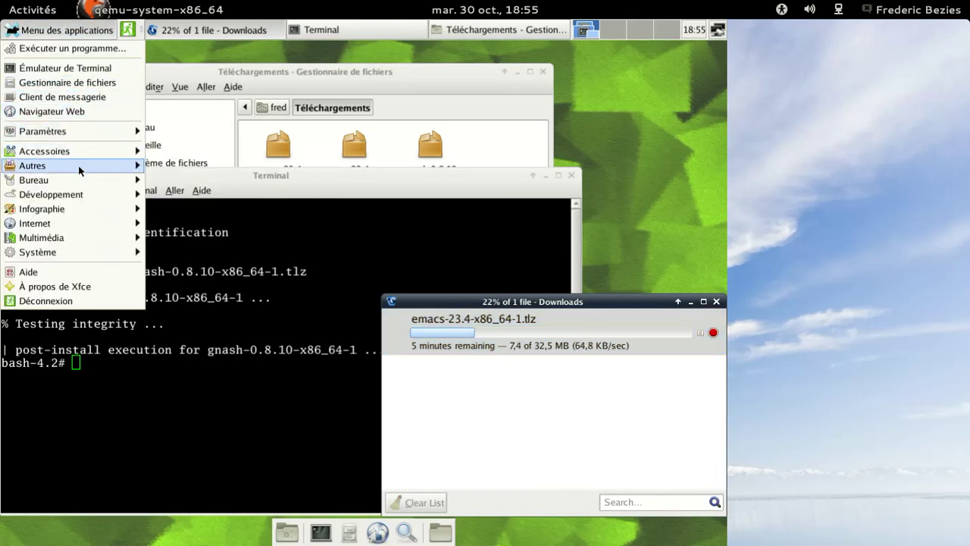
pyautogui.moveTo(78, 185)
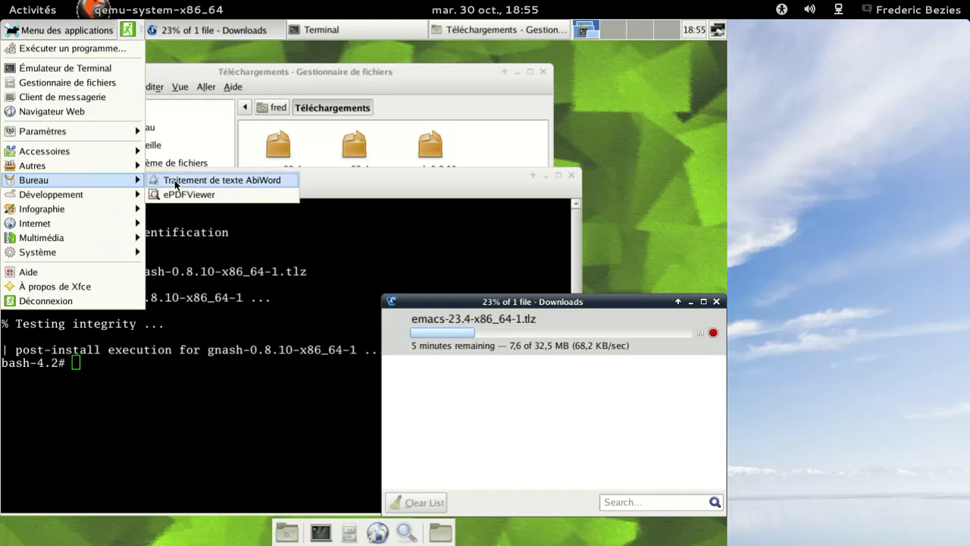
pyautogui.click(176, 182)
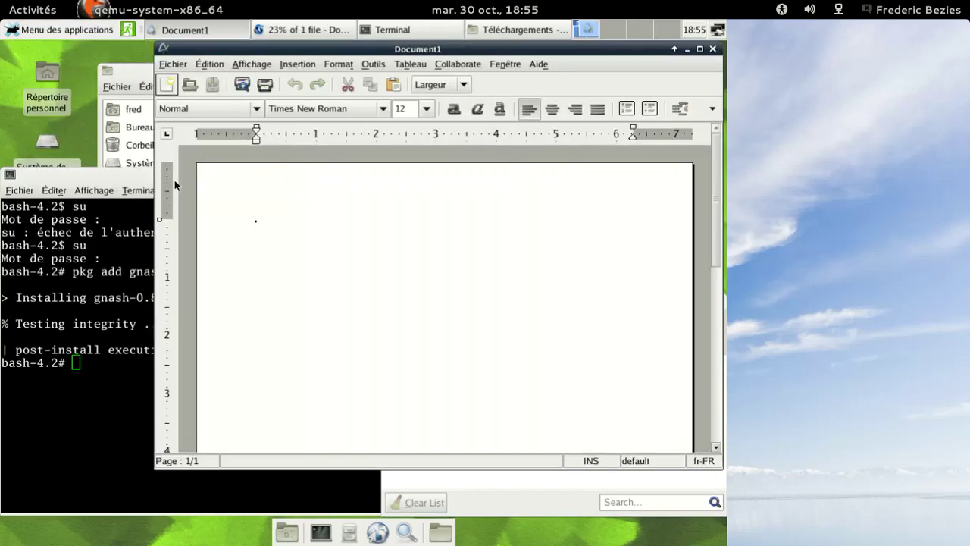
# Check AbiWord's version information and close the word processor
pyautogui.click(539, 64)
pyautogui.click(564, 166)
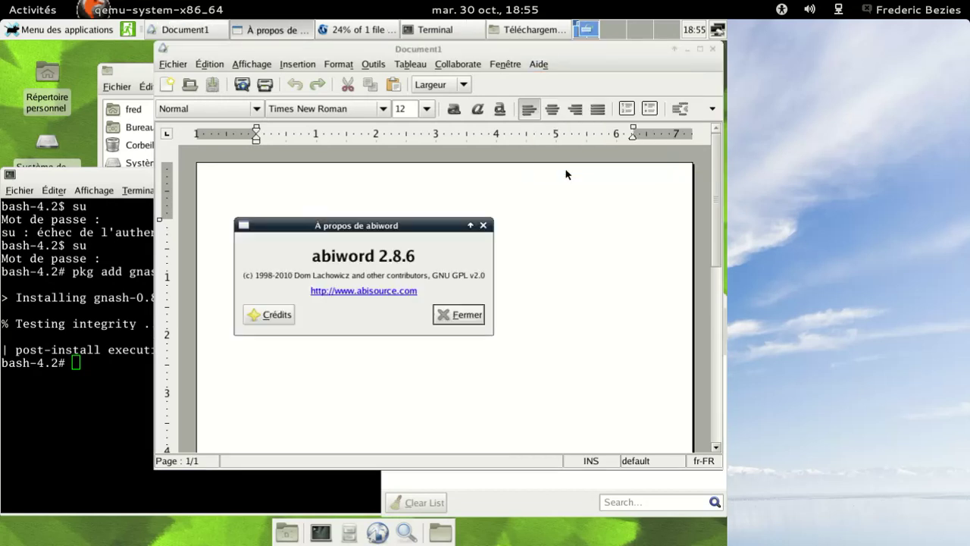
pyautogui.click(462, 315)
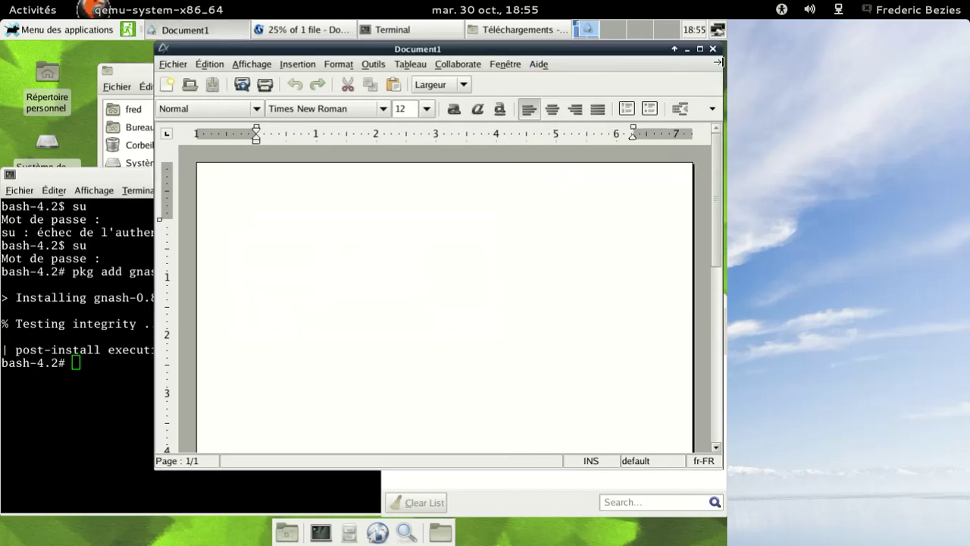
pyautogui.click(713, 49)
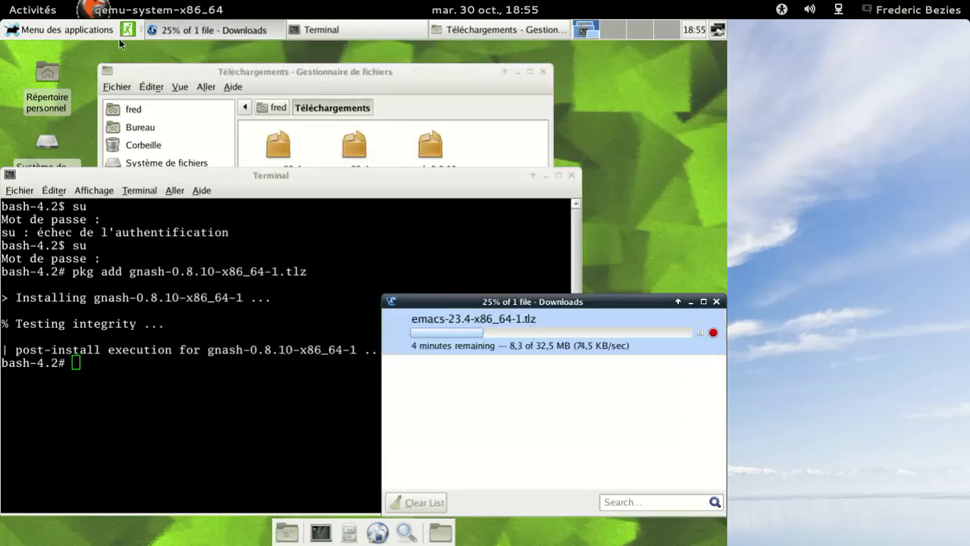
# Look through the development, internet and multimedia applications and launch the Exaile music player
pyautogui.click(99, 34)
pyautogui.moveTo(97, 240)
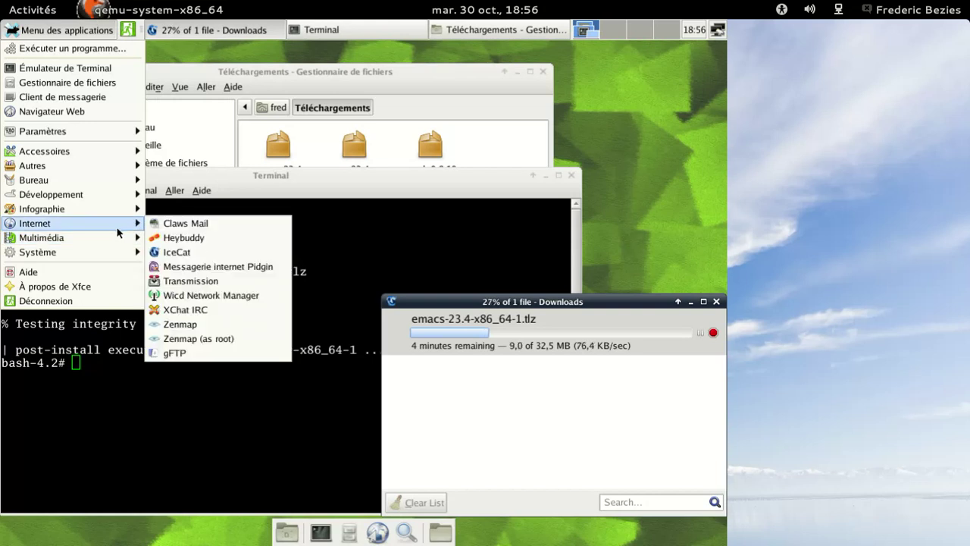
pyautogui.moveTo(100, 194)
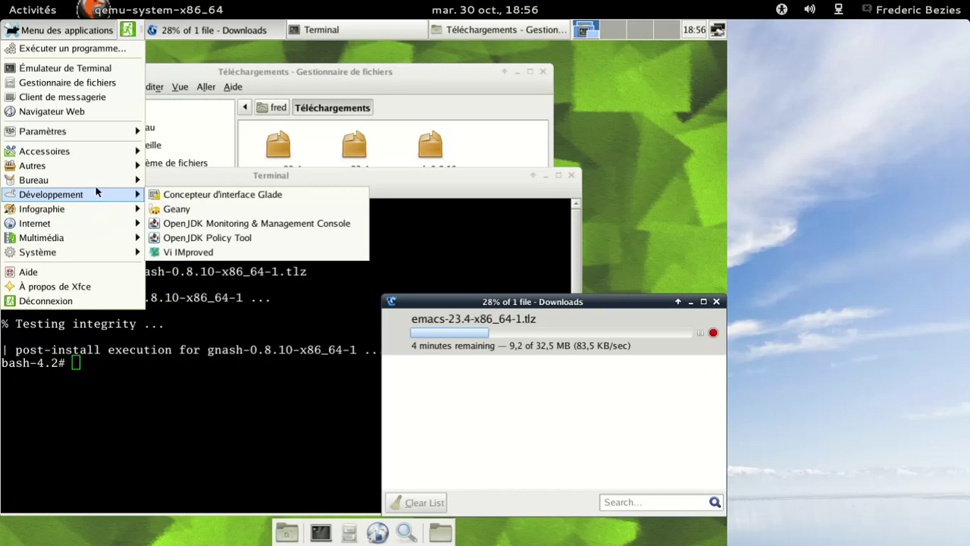
pyautogui.moveTo(99, 155)
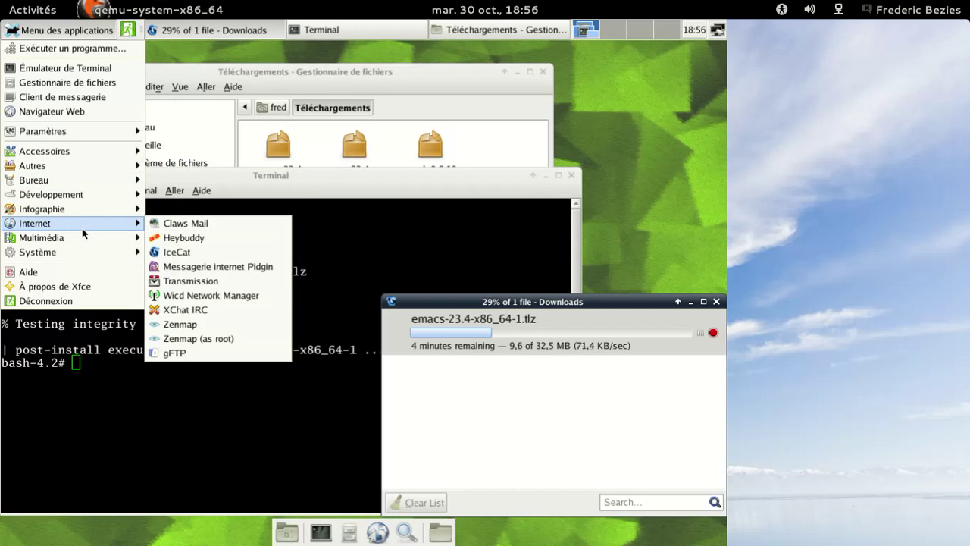
pyautogui.moveTo(72, 250)
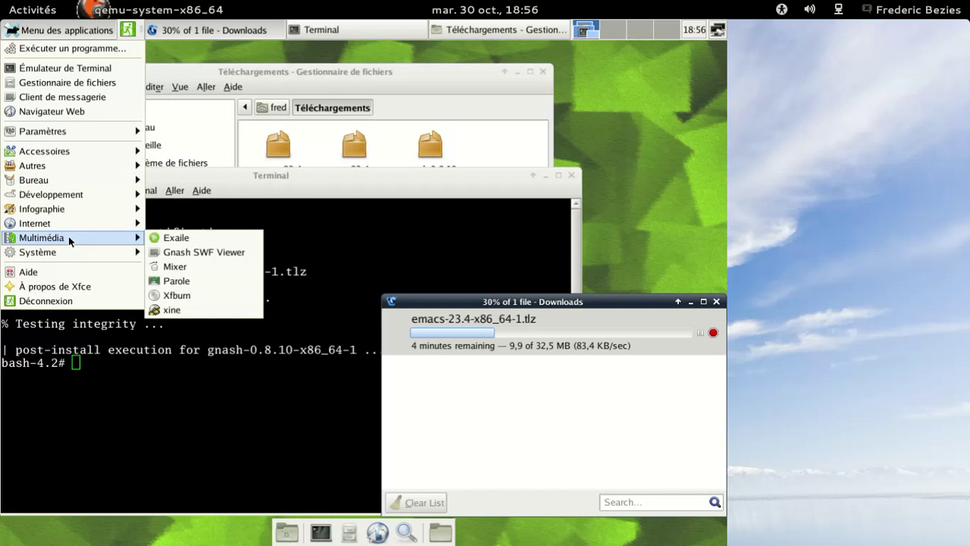
pyautogui.click(173, 240)
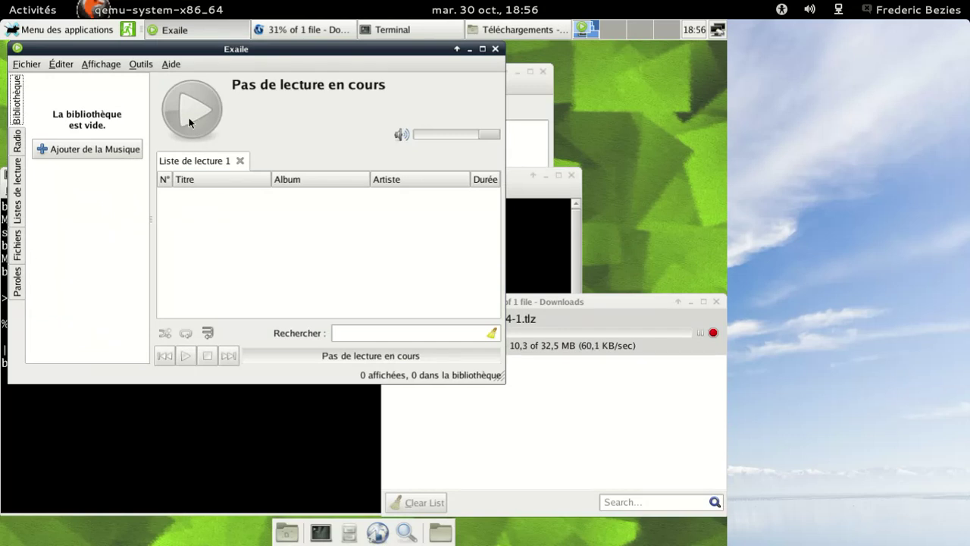
# Check Exaile's version information and close the music player
pyautogui.click(166, 69)
pyautogui.click(166, 79)
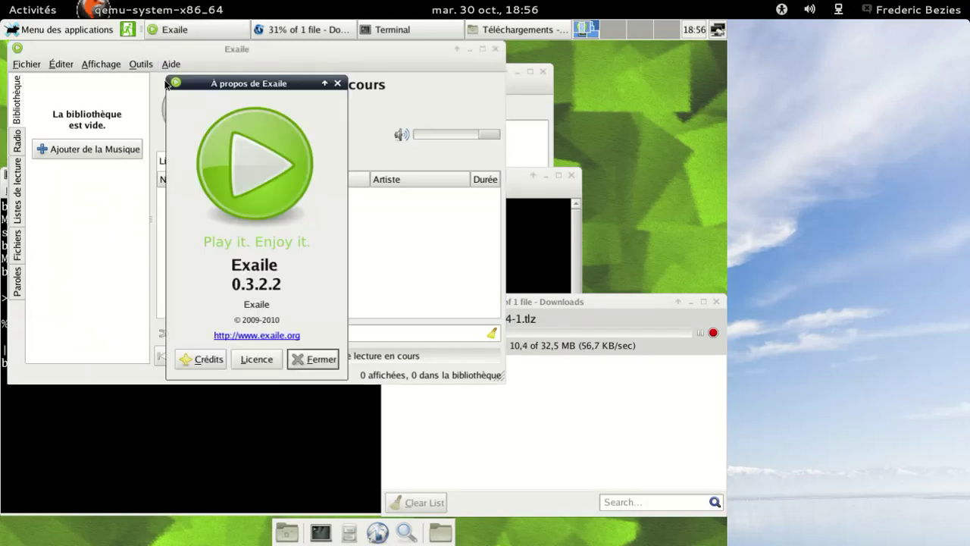
pyautogui.click(307, 359)
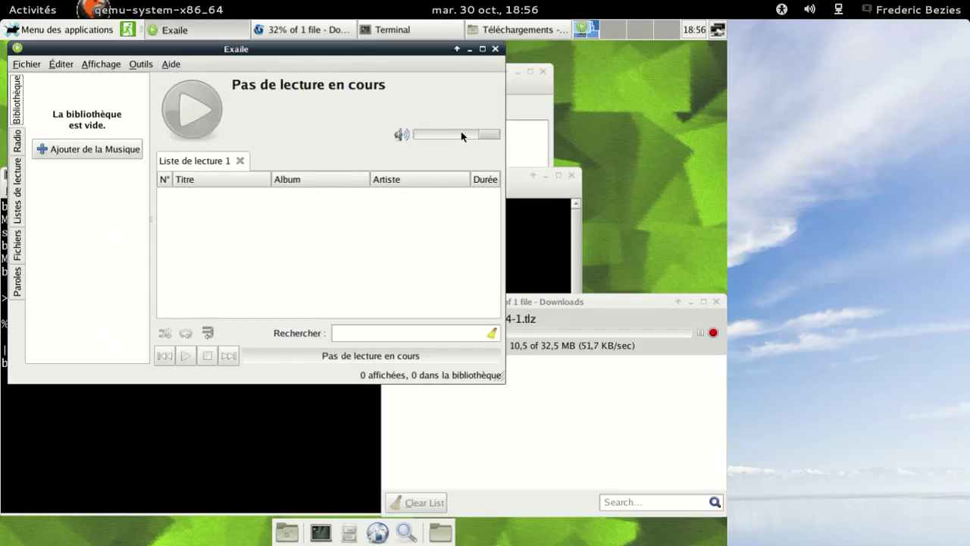
pyautogui.click(497, 48)
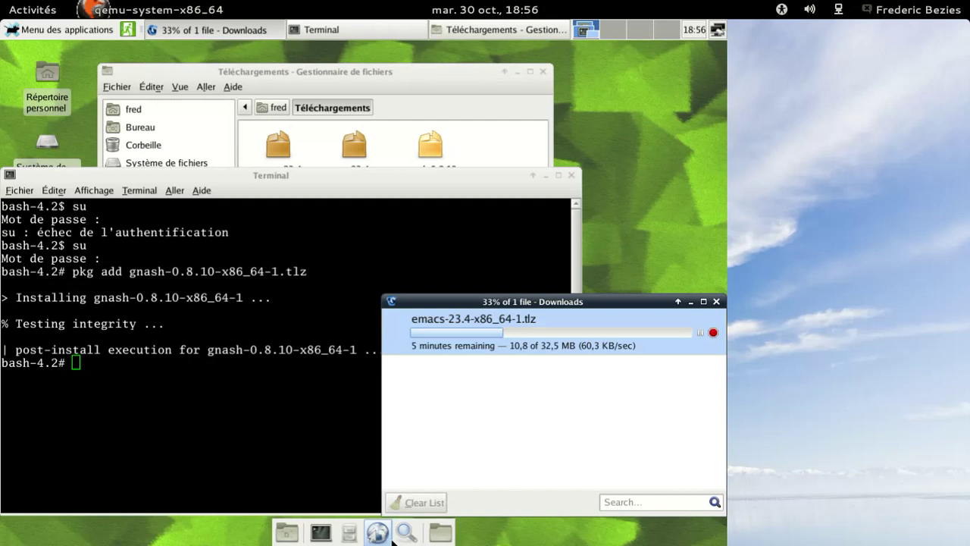
# Launch the GIMP image editor from the graphics applications
pyautogui.click(59, 30)
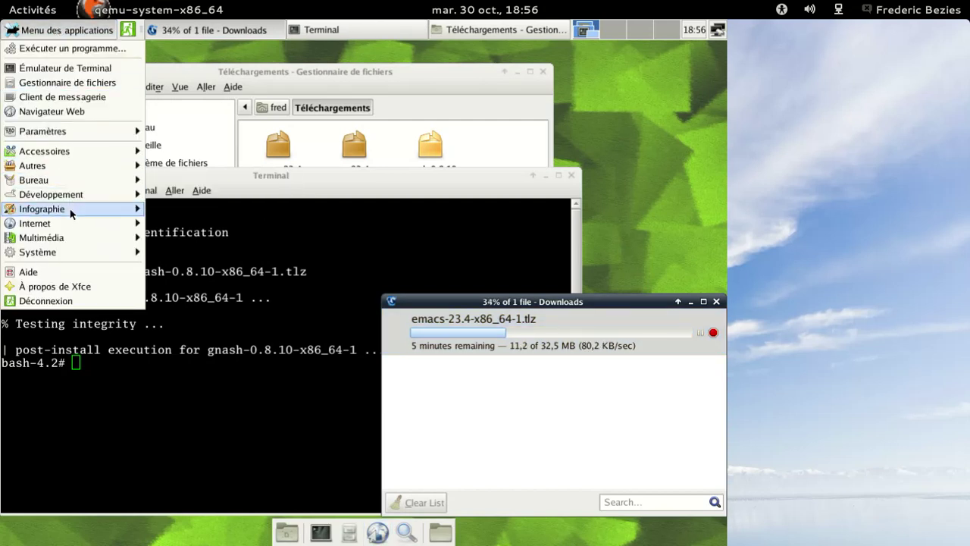
pyautogui.moveTo(70, 208)
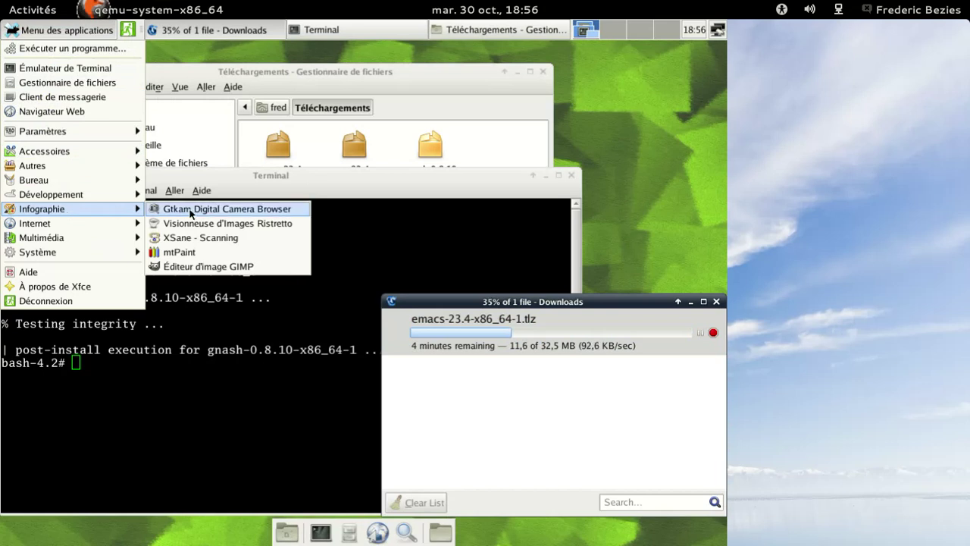
pyautogui.click(180, 266)
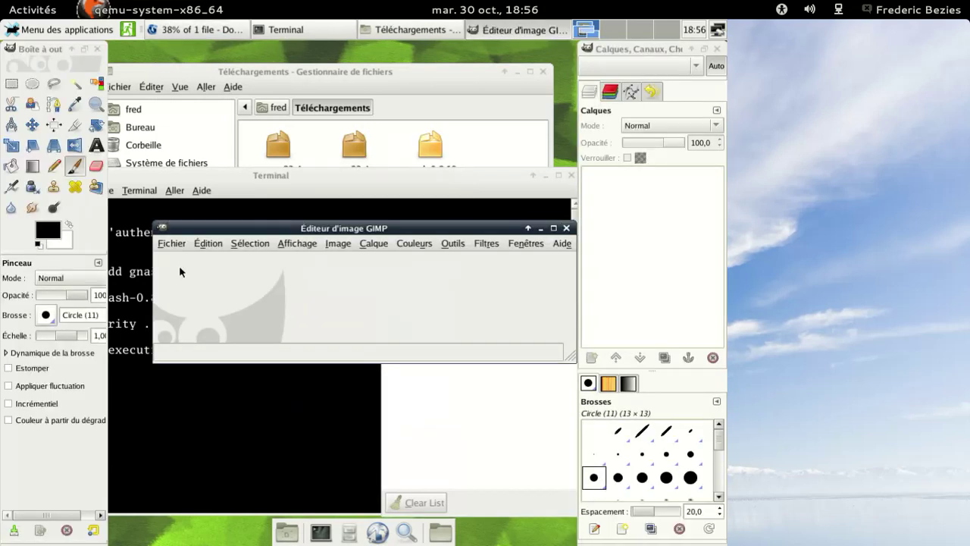
# Check GIMP's version information and close the image editor
pyautogui.click(561, 244)
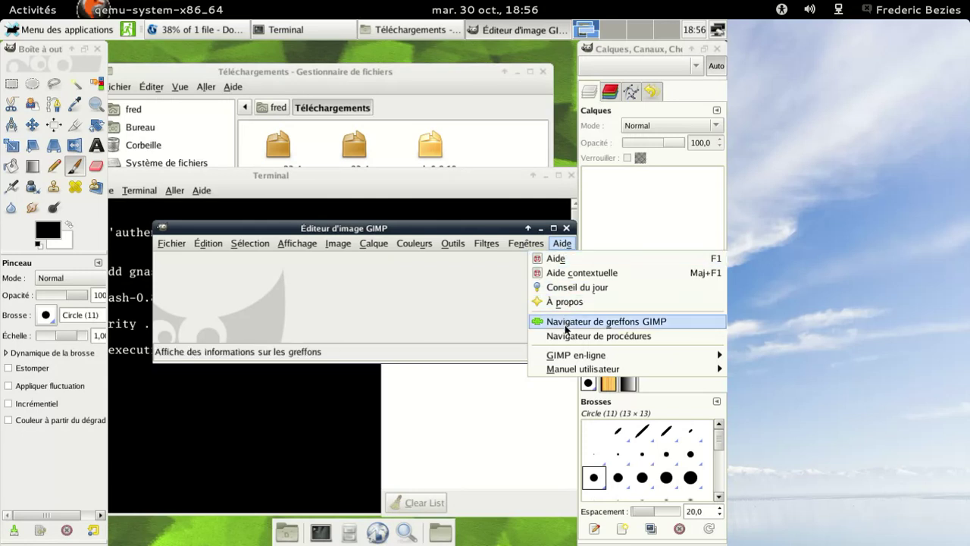
pyautogui.click(564, 306)
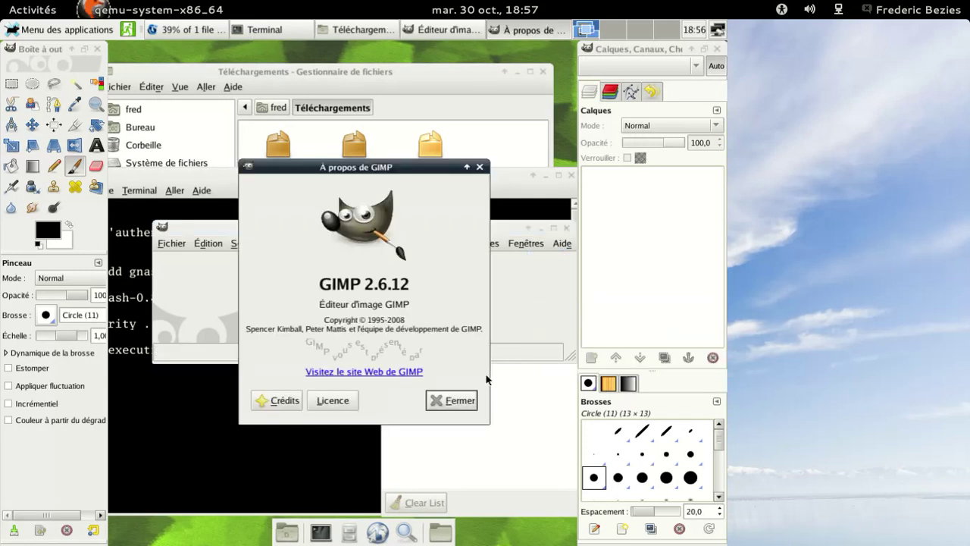
pyautogui.click(458, 403)
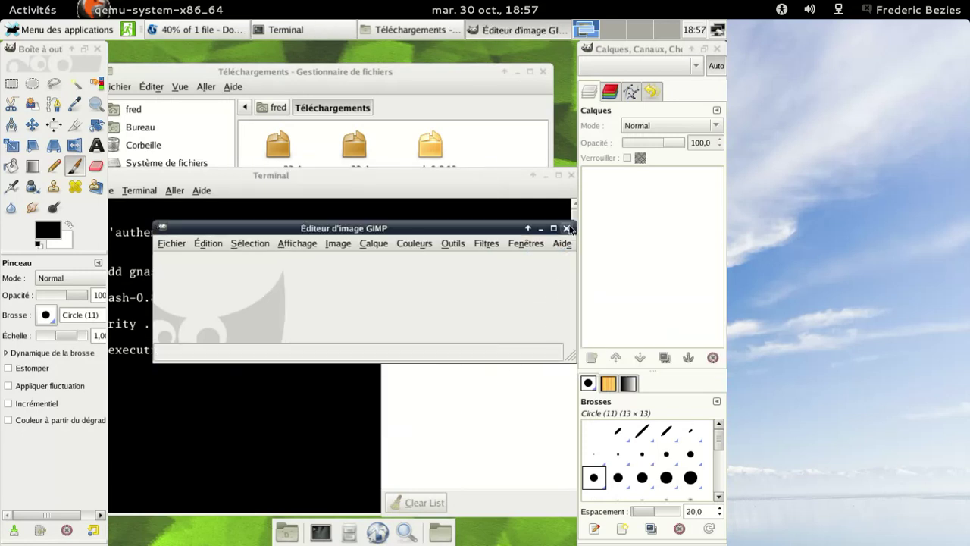
pyautogui.click(568, 228)
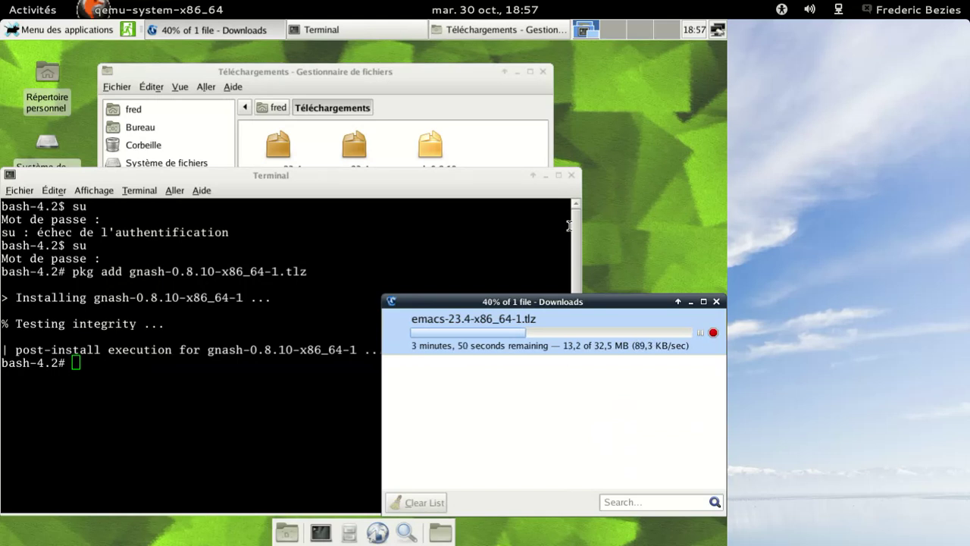
# Open the Xfce settings manager, and view and close the display settings
pyautogui.click(67, 30)
pyautogui.moveTo(76, 135)
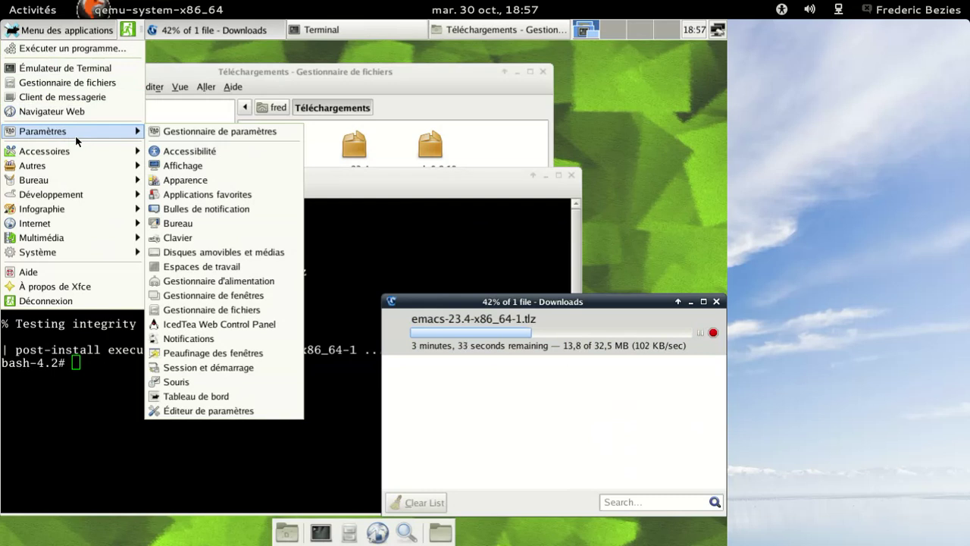
pyautogui.click(177, 132)
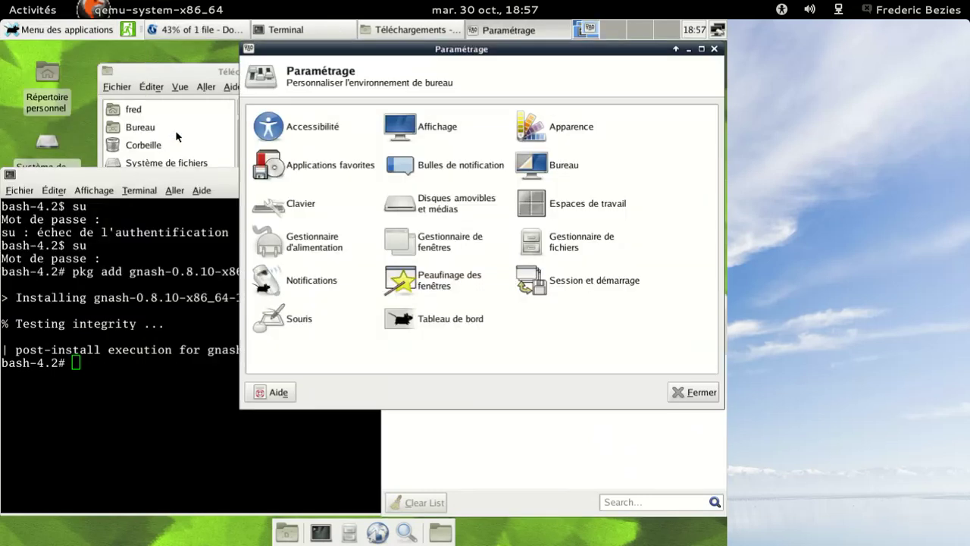
pyautogui.click(452, 131)
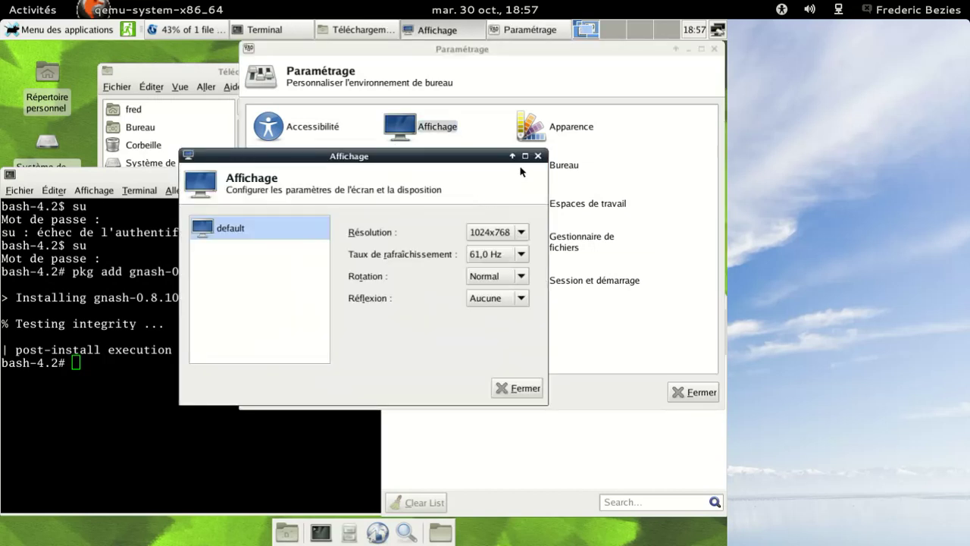
pyautogui.click(538, 157)
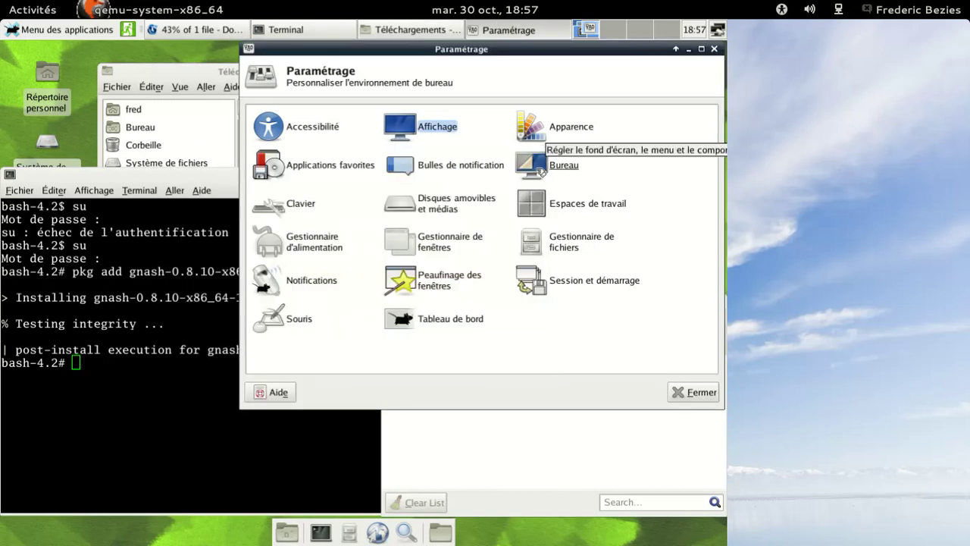
# Change the desktop background to xfce-in-the-moon.png and close the settings manager
pyautogui.click(536, 169)
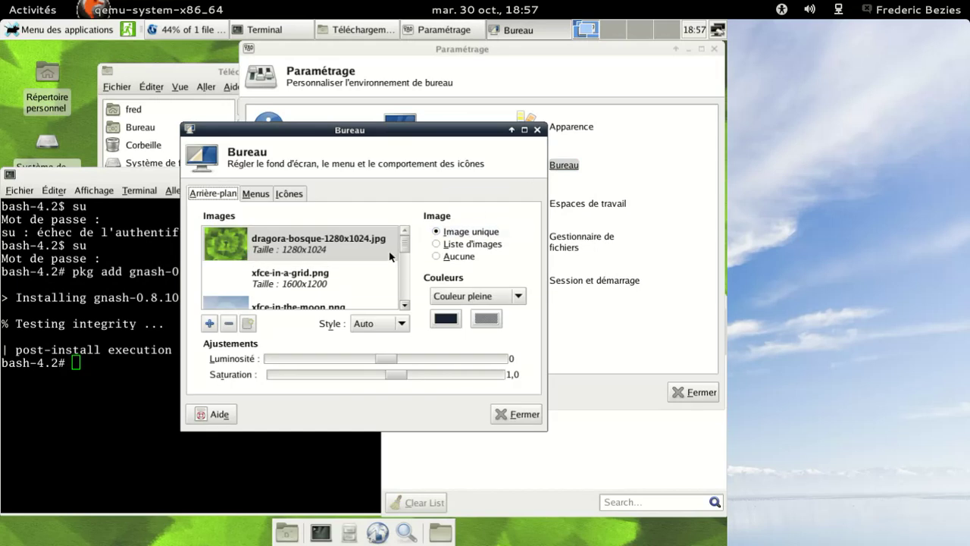
pyautogui.scroll(-1, 377, 251)
pyautogui.scroll(-5, 377, 252)
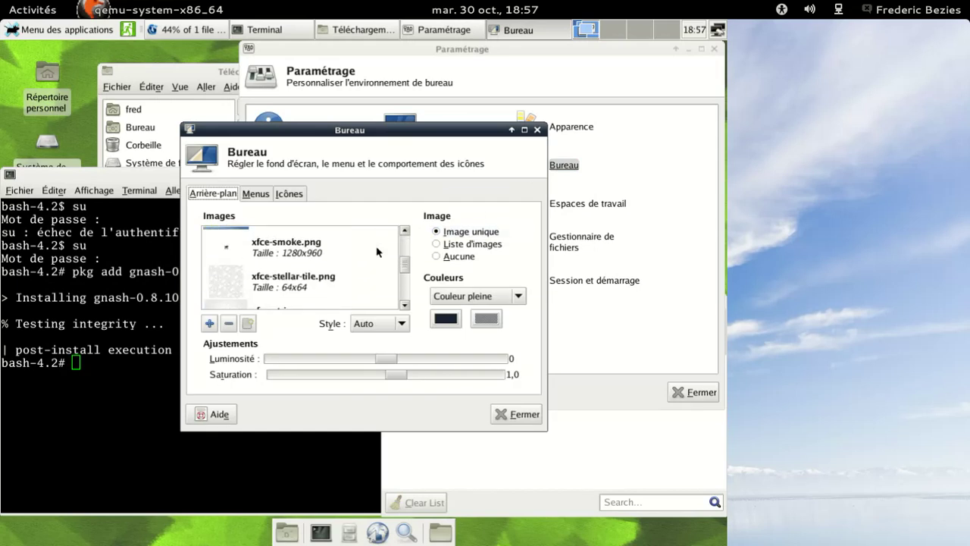
pyautogui.scroll(-5, 377, 251)
pyautogui.scroll(4, 377, 252)
pyautogui.scroll(6, 376, 251)
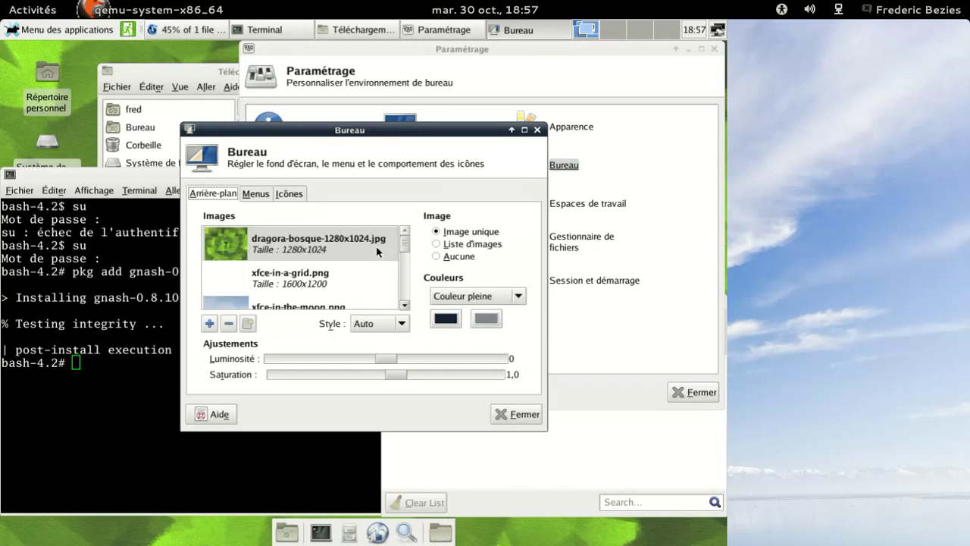
pyautogui.scroll(-2, 377, 250)
pyautogui.scroll(-2, 366, 269)
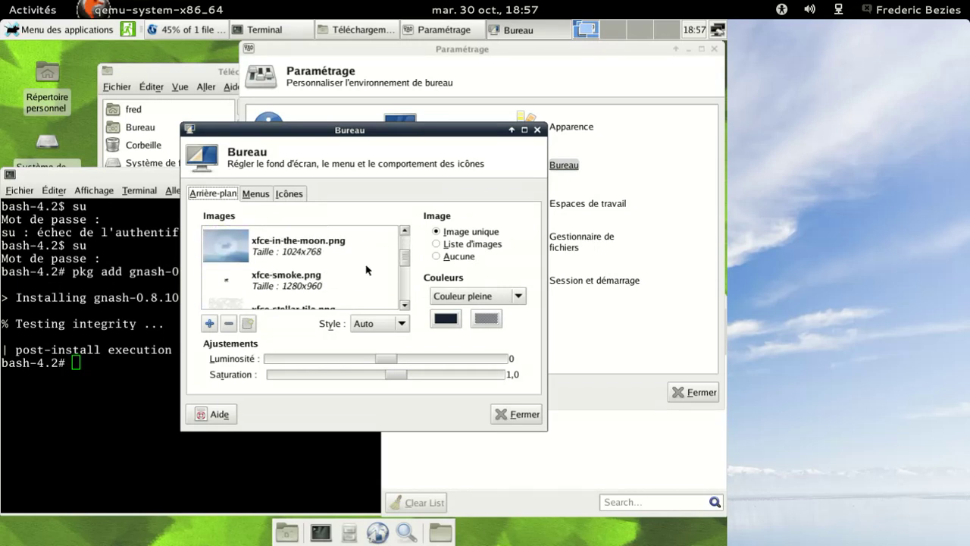
pyautogui.click(343, 247)
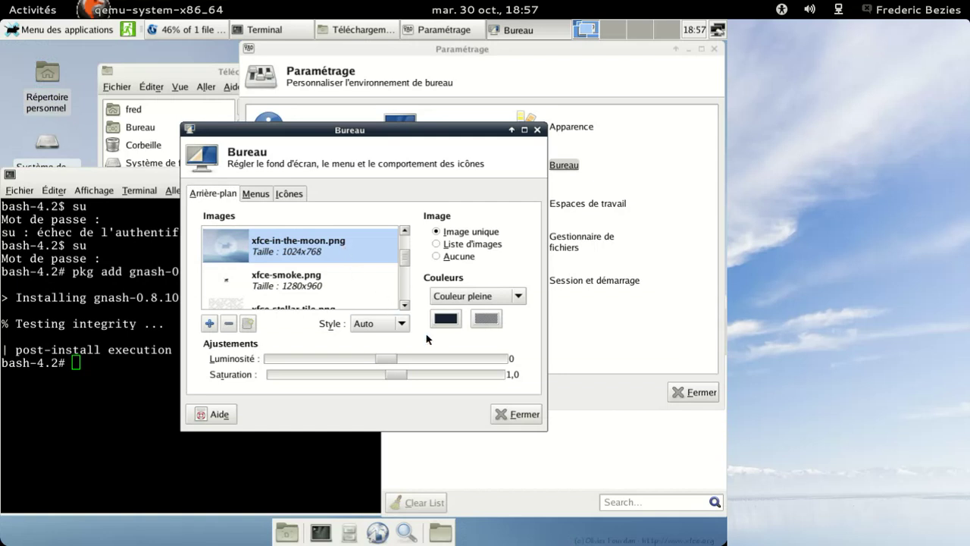
pyautogui.click(508, 414)
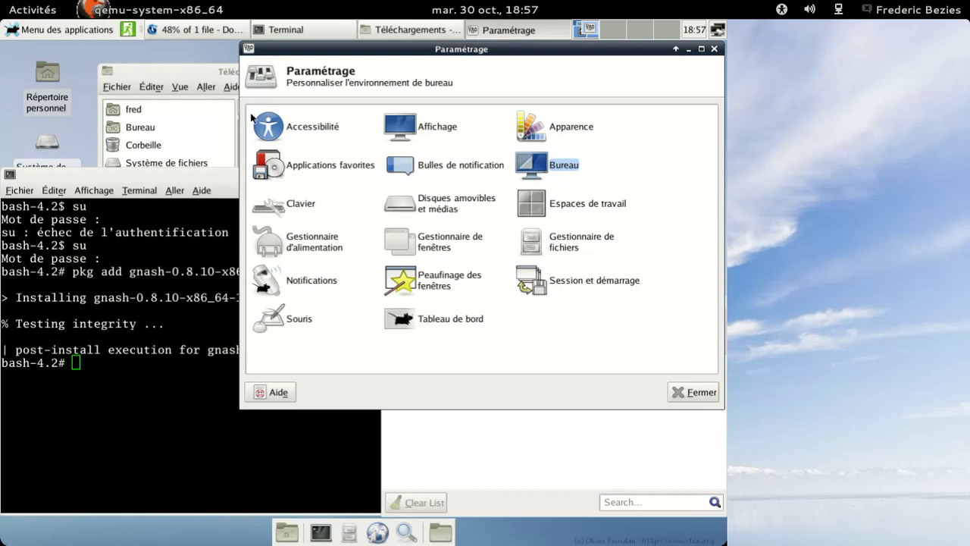
pyautogui.click(248, 49)
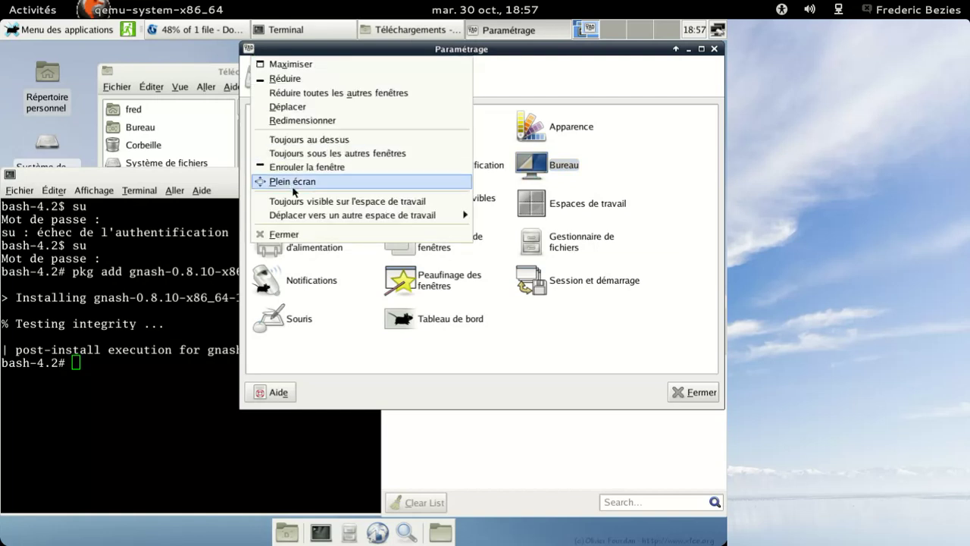
pyautogui.click(305, 234)
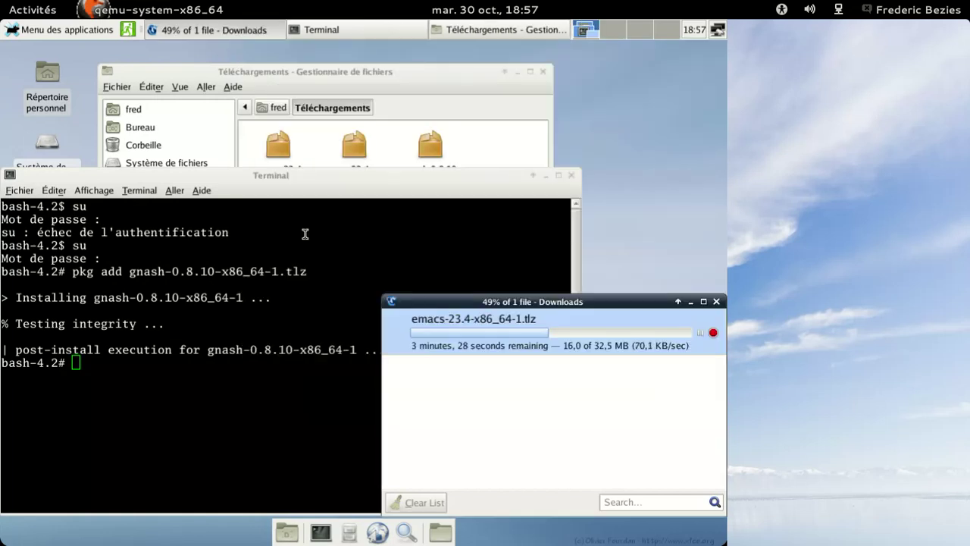
# Launch Vi IMproved from the development applications to check its version, and close the editor
pyautogui.click(61, 30)
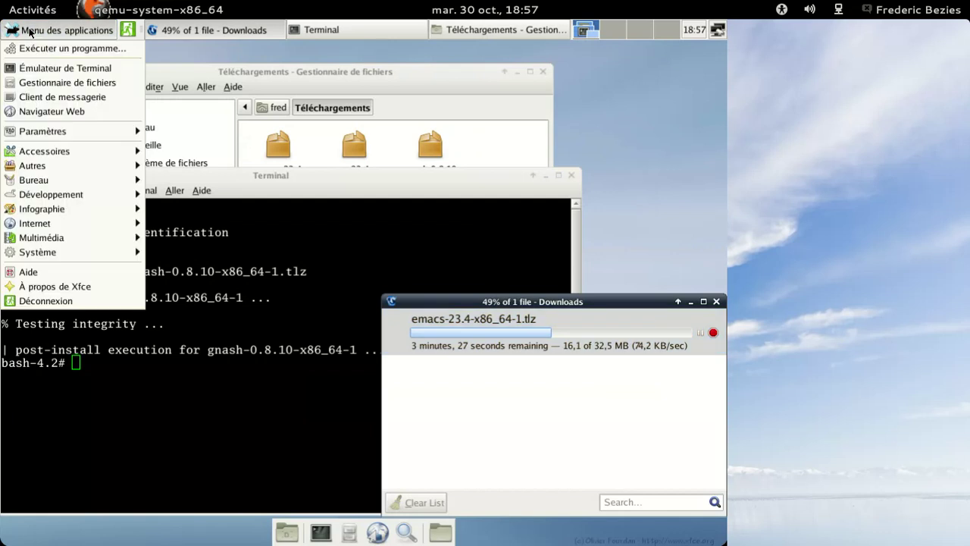
pyautogui.moveTo(72, 210)
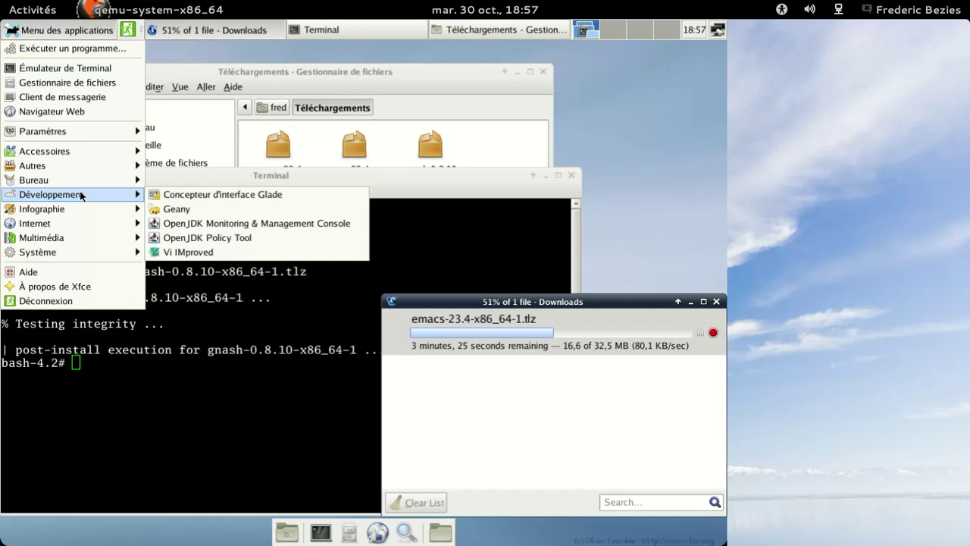
pyautogui.click(234, 253)
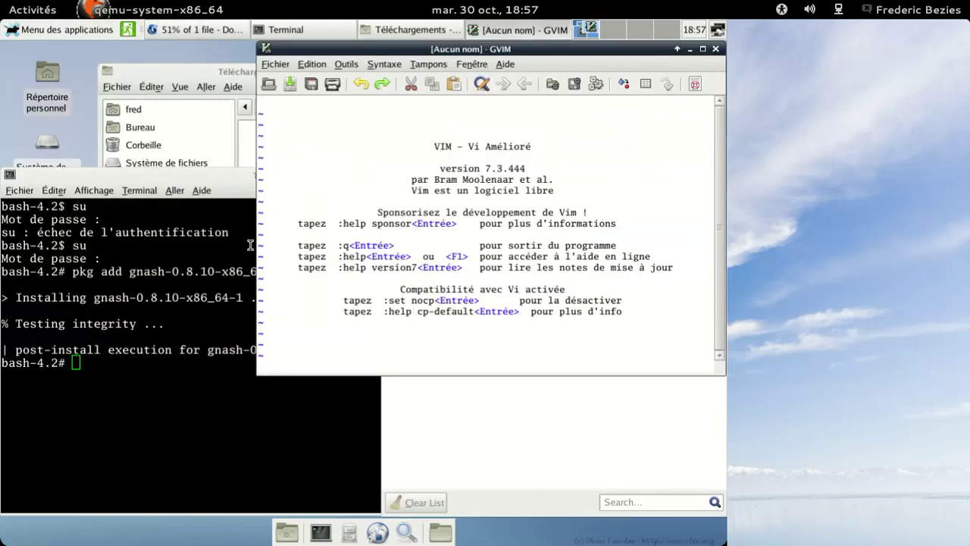
pyautogui.click(275, 64)
pyautogui.click(287, 259)
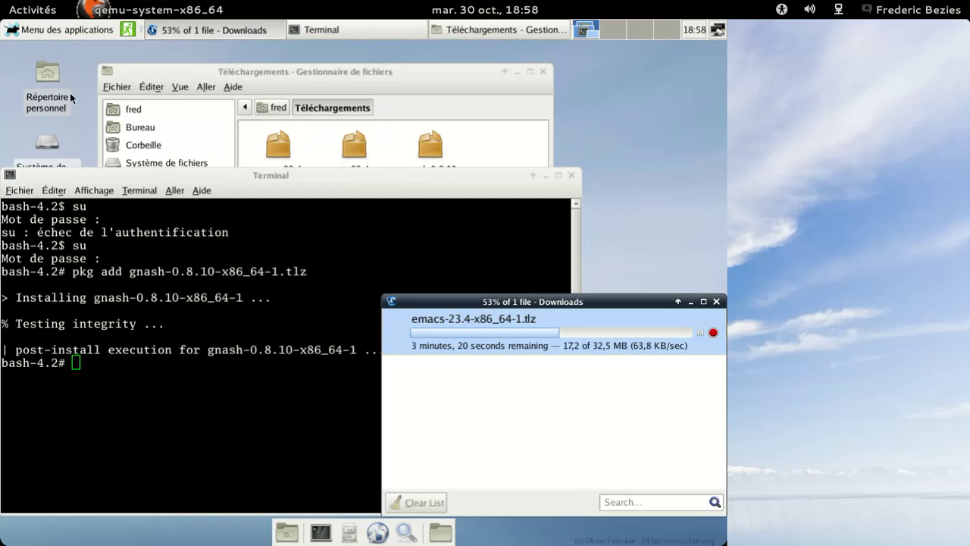
# Close the Téléchargements file manager window and move the terminal window toward the middle of the desktop
pyautogui.click(541, 71)
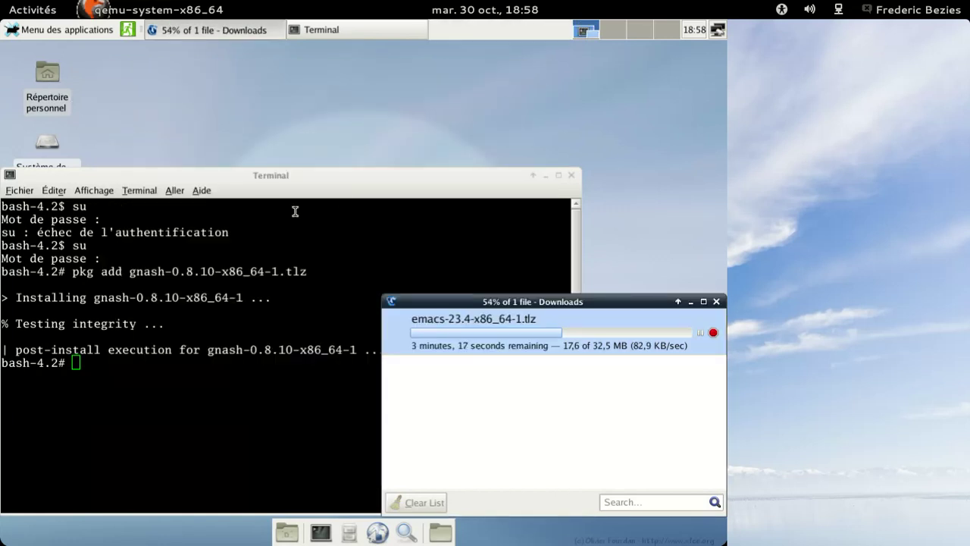
pyautogui.moveTo(165, 172); pyautogui.dragTo(259, 90)
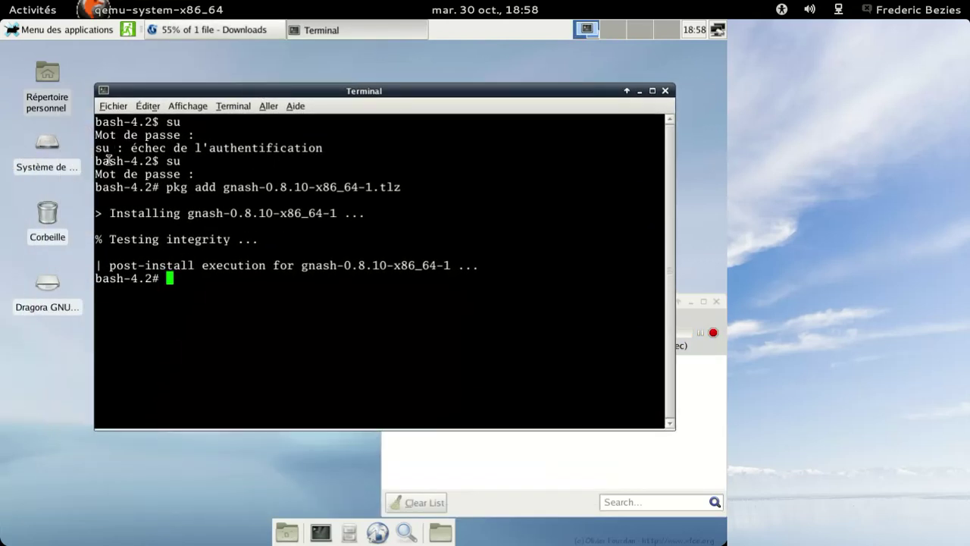
# View the version, credits and copyright information of the Xfce desktop environment, and close the about window
pyautogui.click(31, 32)
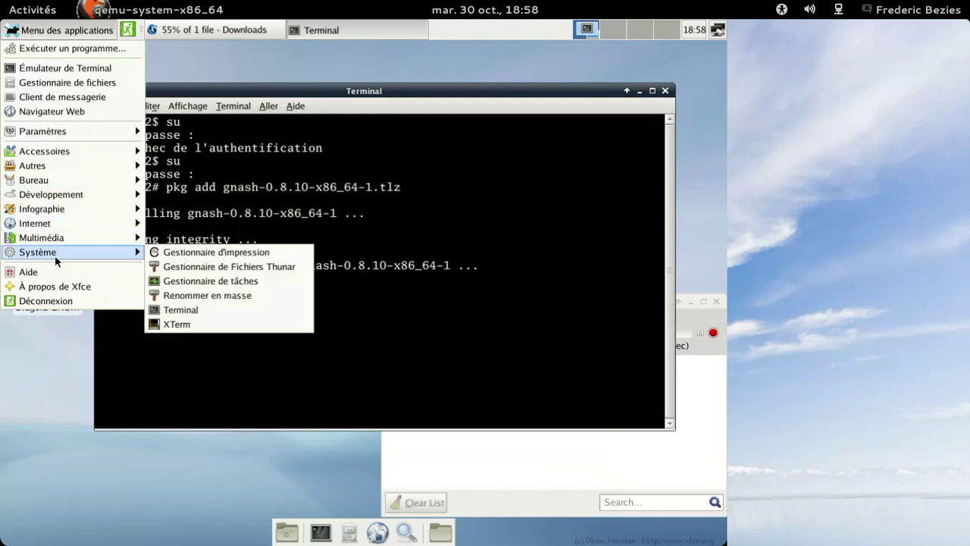
pyautogui.click(51, 285)
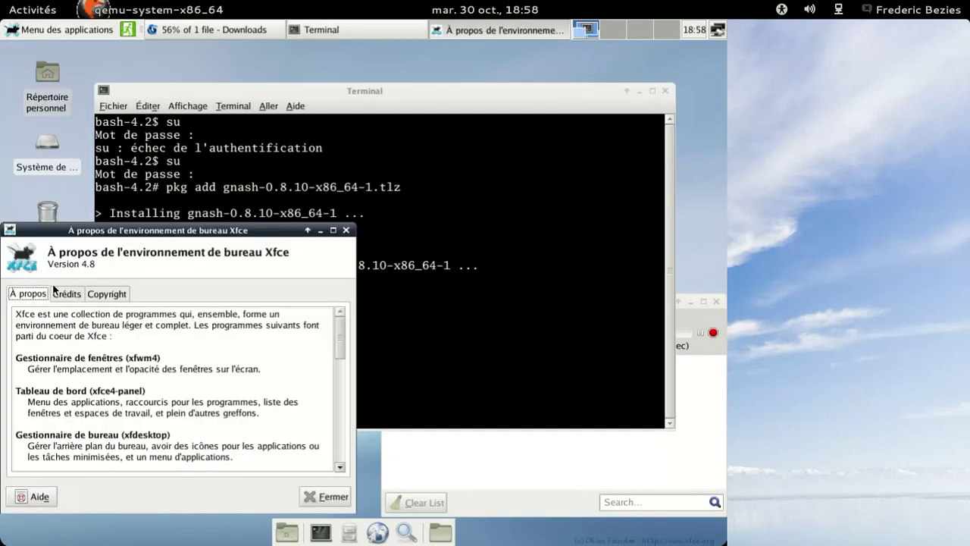
pyautogui.click(67, 294)
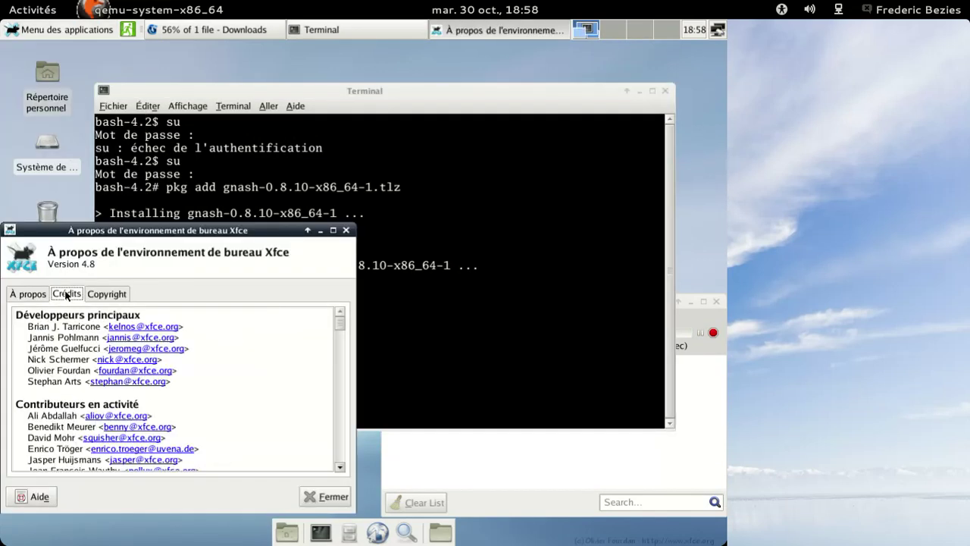
pyautogui.click(114, 294)
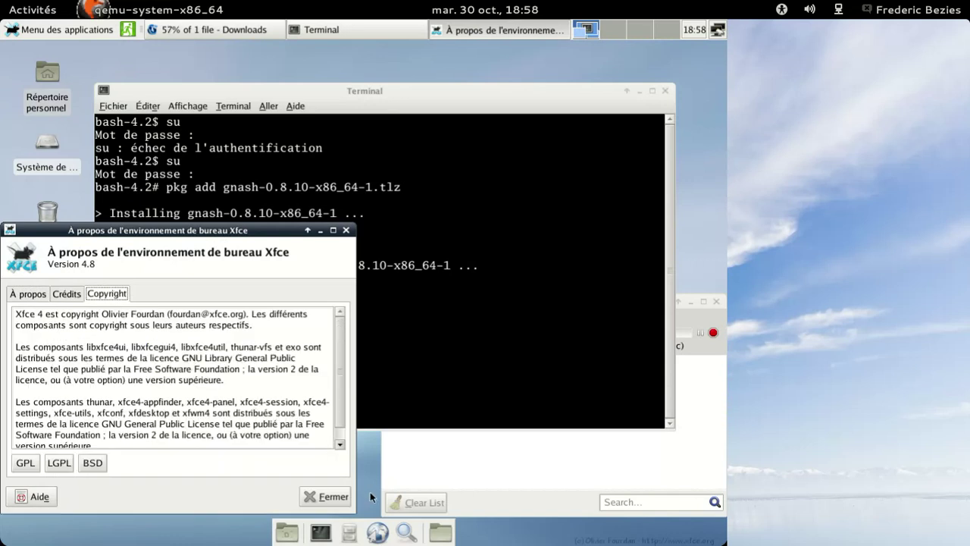
pyautogui.click(326, 496)
# Minimize the terminal and move the Downloads window toward the middle of the desktop to follow the Emacs download
pyautogui.click(447, 466)
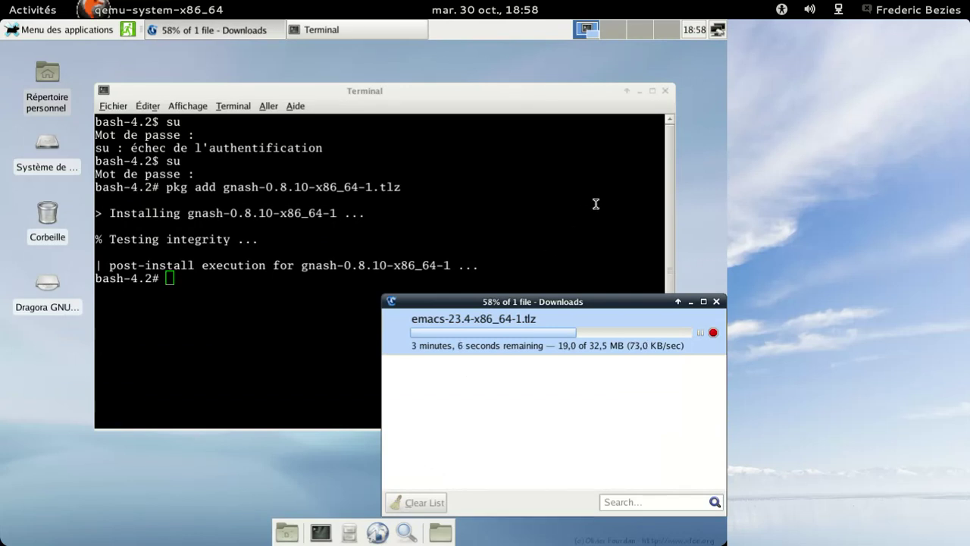
pyautogui.click(640, 90)
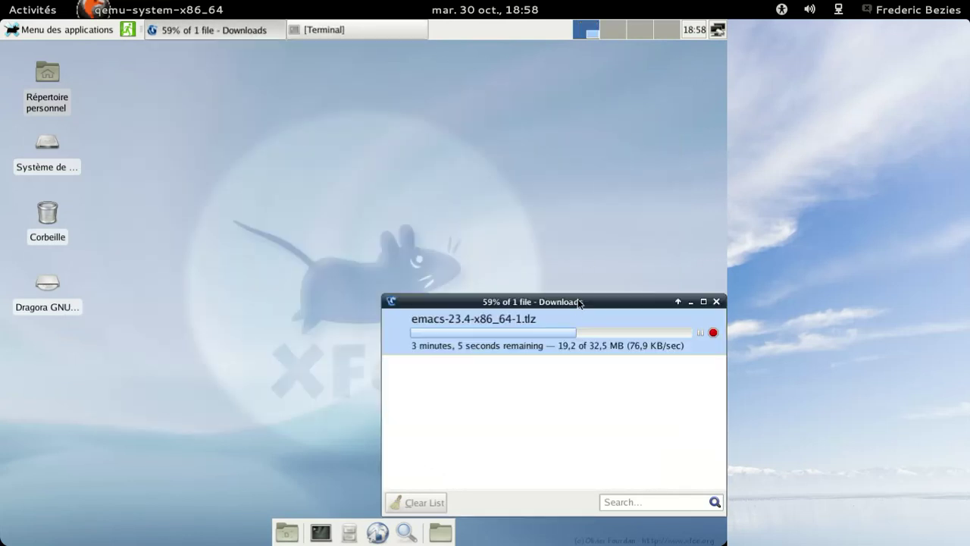
pyautogui.moveTo(574, 307); pyautogui.dragTo(364, 132)
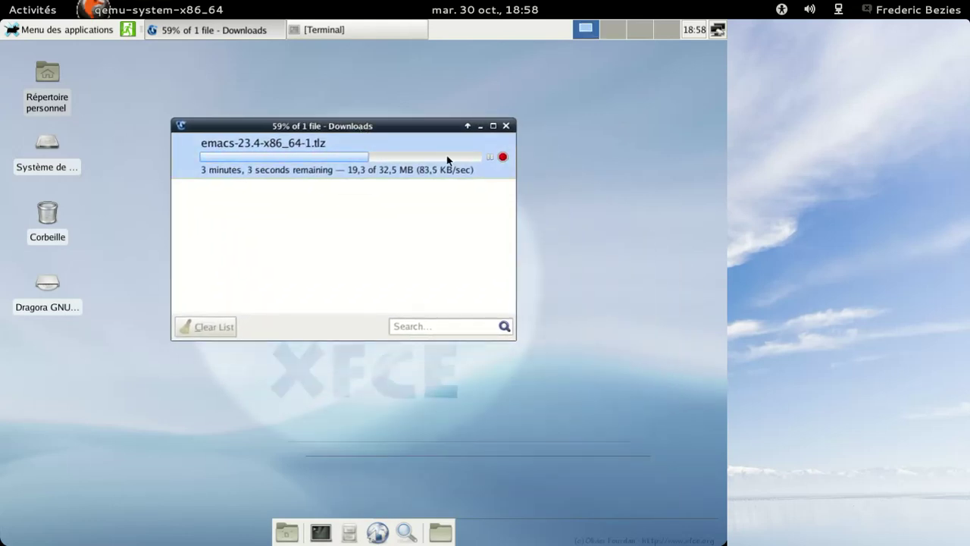
pyautogui.click(490, 157)
pyautogui.click(489, 157)
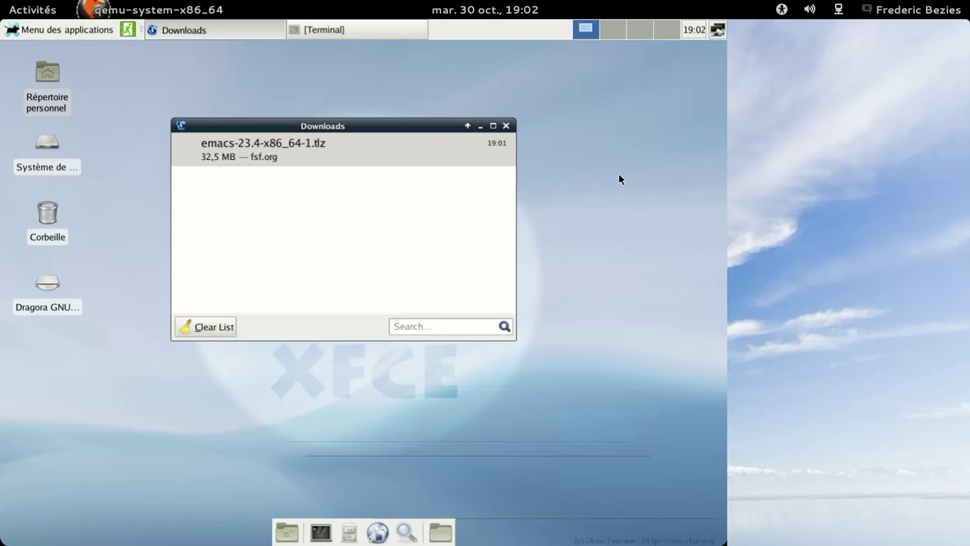
# Clear the finished emacs-23.4-x86_64-1.tlz entry from the download list
pyautogui.click(620, 175)
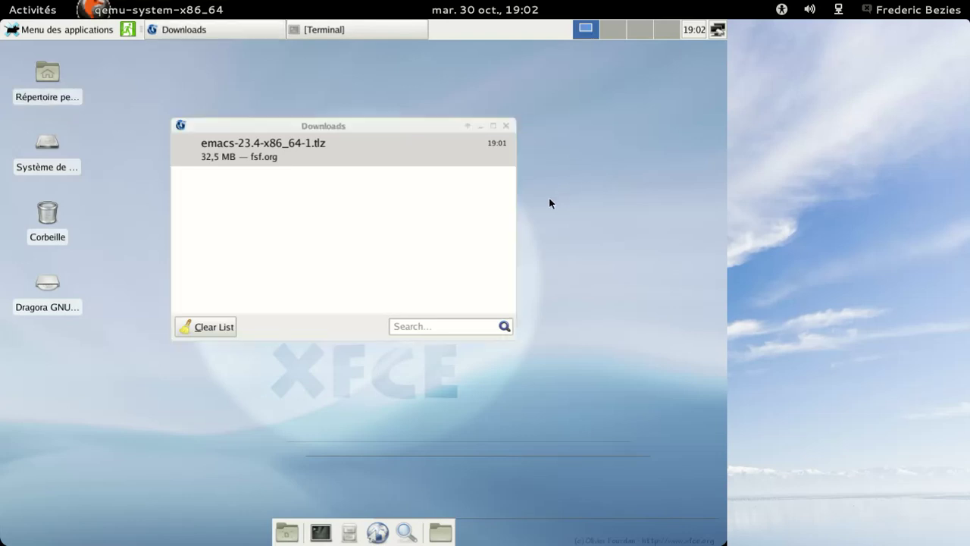
pyautogui.click(209, 329)
# Restore the root terminal and install the Emacs package by running pkg add emacs-23.4-x86_64-1.tlz
pyautogui.click(342, 31)
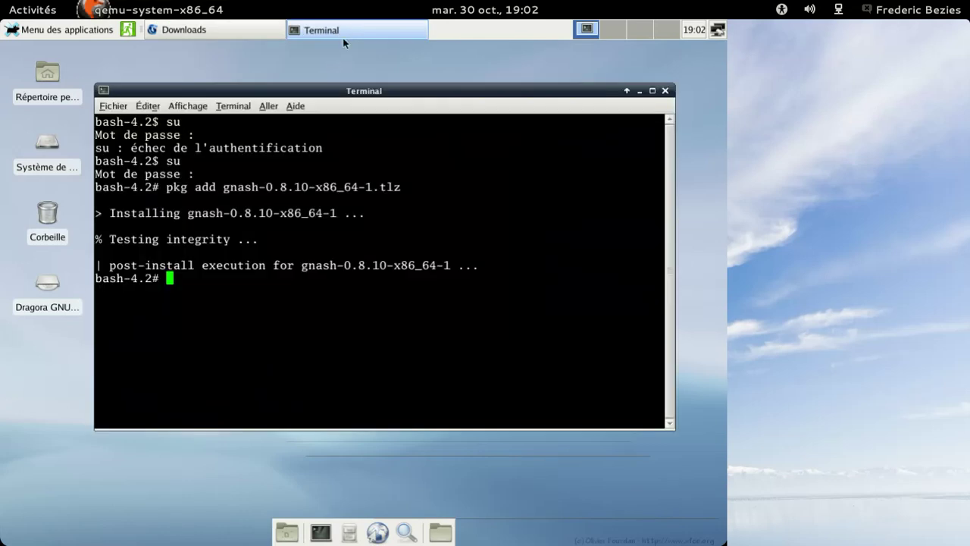
pyautogui.press('Up')
pyautogui.press('BackSpace')
pyautogui.press('BackSpace')
pyautogui.press('BackSpace')
pyautogui.press('BackSpace')
pyautogui.press('BackSpace')
pyautogui.press('BackSpace')
pyautogui.press('BackSpace')
pyautogui.press('BackSpace')
pyautogui.press('BackSpace')
pyautogui.press('BackSpace')
pyautogui.press('BackSpace')
pyautogui.press('BackSpace')
pyautogui.press('BackSpace')
pyautogui.press('BackSpace')
pyautogui.press('BackSpace')
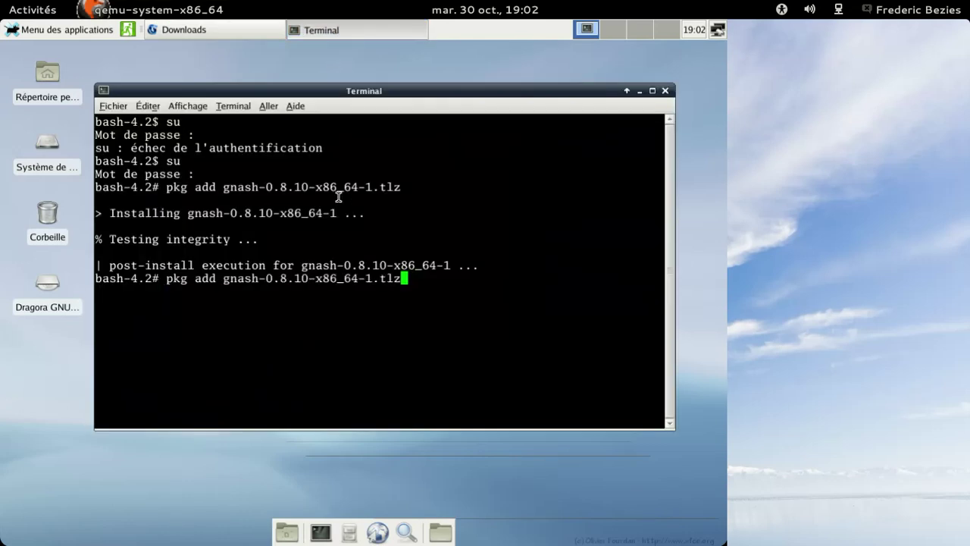
pyautogui.press('BackSpace')
pyautogui.press('BackSpace')
pyautogui.press('BackSpace')
pyautogui.press('BackSpace')
pyautogui.press('BackSpace')
pyautogui.press('BackSpace')
pyautogui.press('BackSpace')
pyautogui.press('BackSpace')
pyautogui.press('BackSpace')
pyautogui.press('BackSpace')
pyautogui.write('em')
pyautogui.press('Tab')
pyautogui.press('Return')
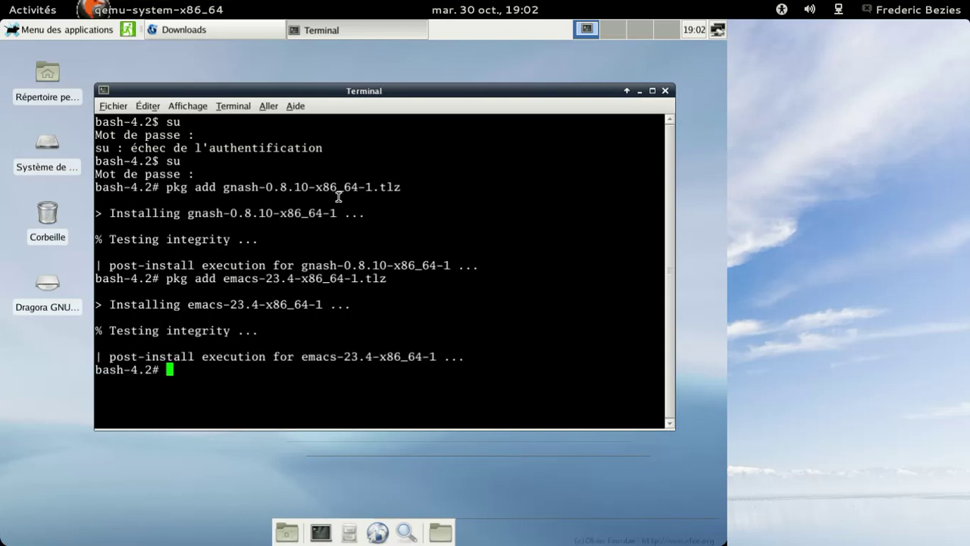
# Exit the root shell and the terminal session, and close the Downloads window
pyautogui.write('exit')
pyautogui.press('Return')
pyautogui.write('ext')
pyautogui.press('BackSpace')
pyautogui.write('it')
pyautogui.press('Return')
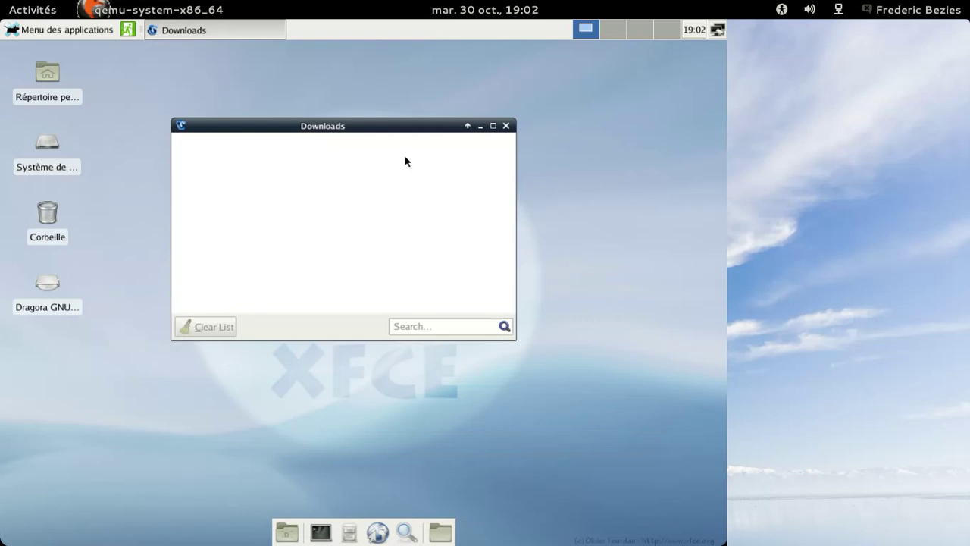
pyautogui.click(505, 125)
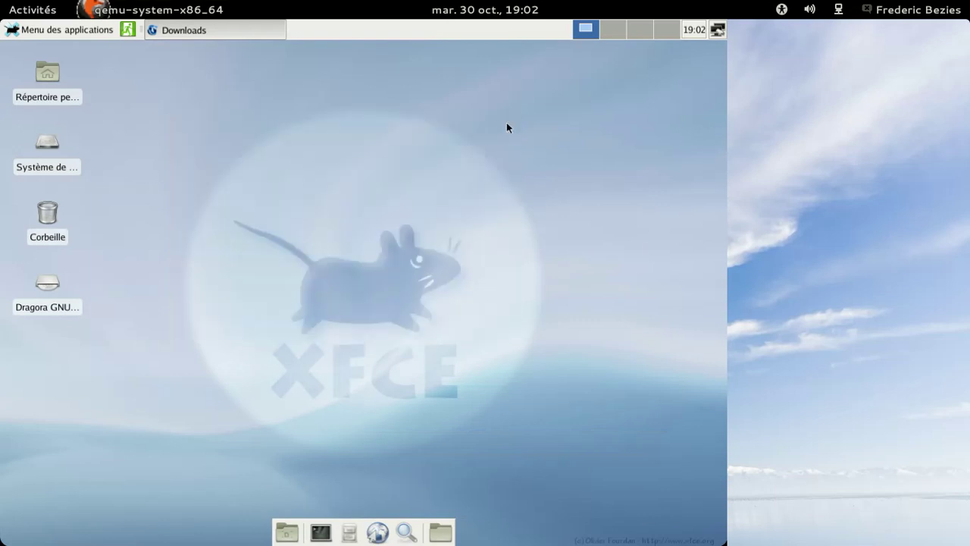
# Launch the newly installed Emacs from the development applications
pyautogui.click(60, 28)
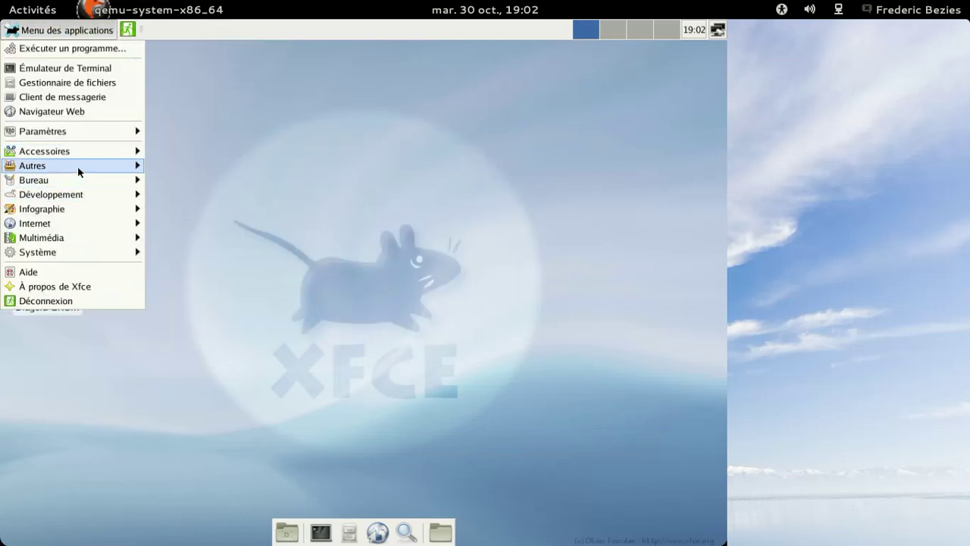
pyautogui.moveTo(76, 155)
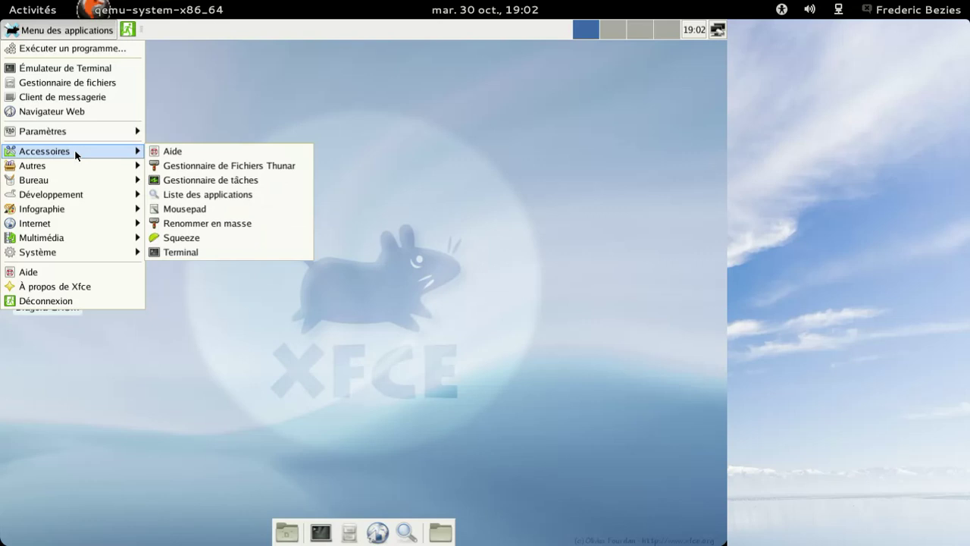
pyautogui.moveTo(78, 180)
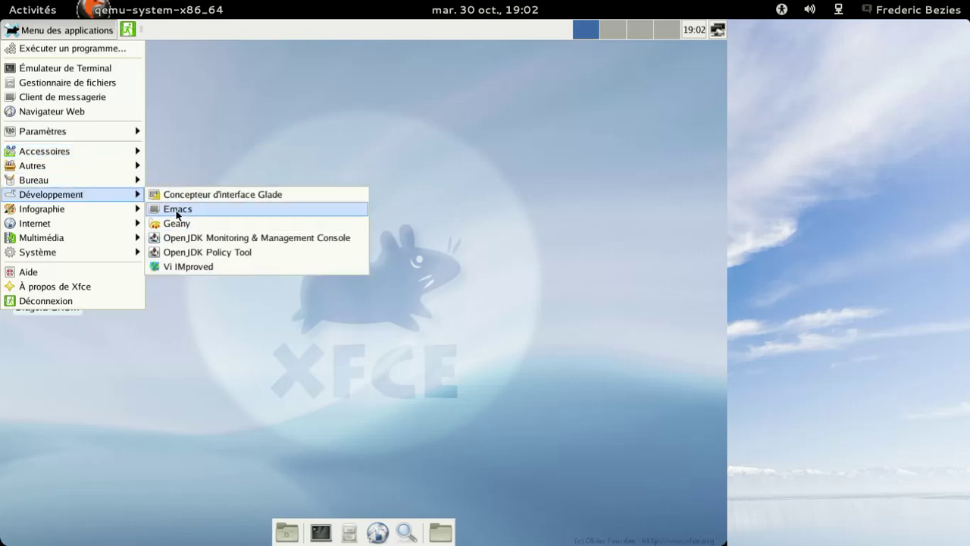
pyautogui.click(176, 212)
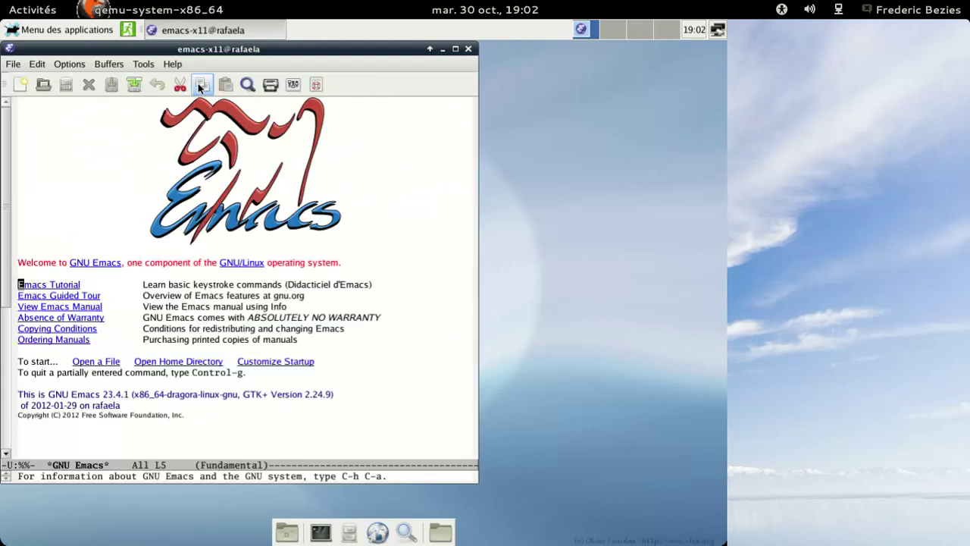
# Move the Emacs window away from the screen edge, view the About Emacs and About GNU pages, and close the editor
pyautogui.moveTo(235, 51); pyautogui.dragTo(298, 63)
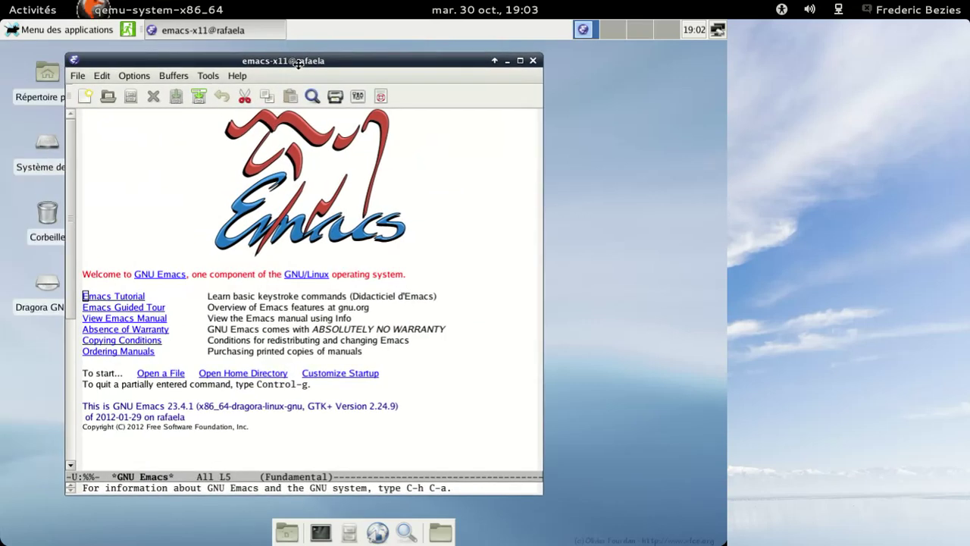
pyautogui.click(238, 76)
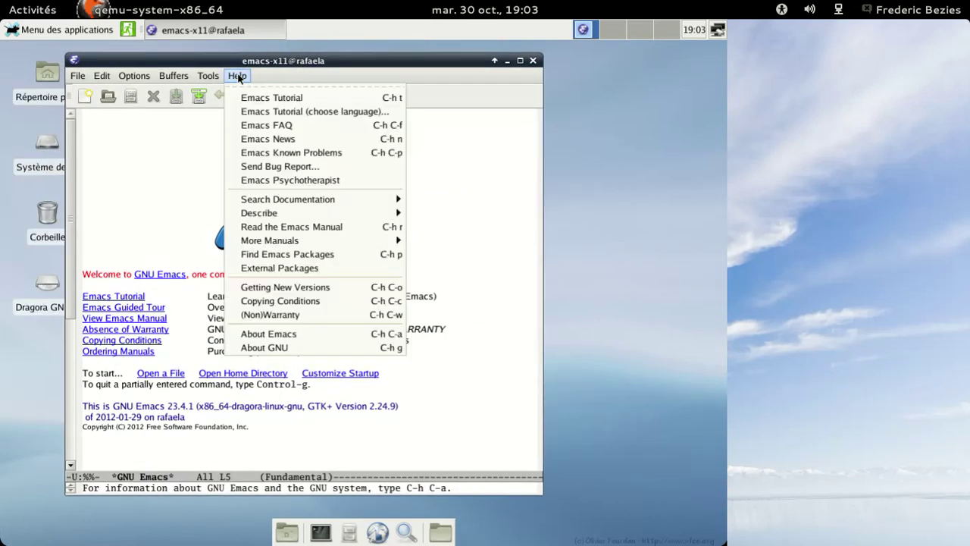
pyautogui.click(291, 335)
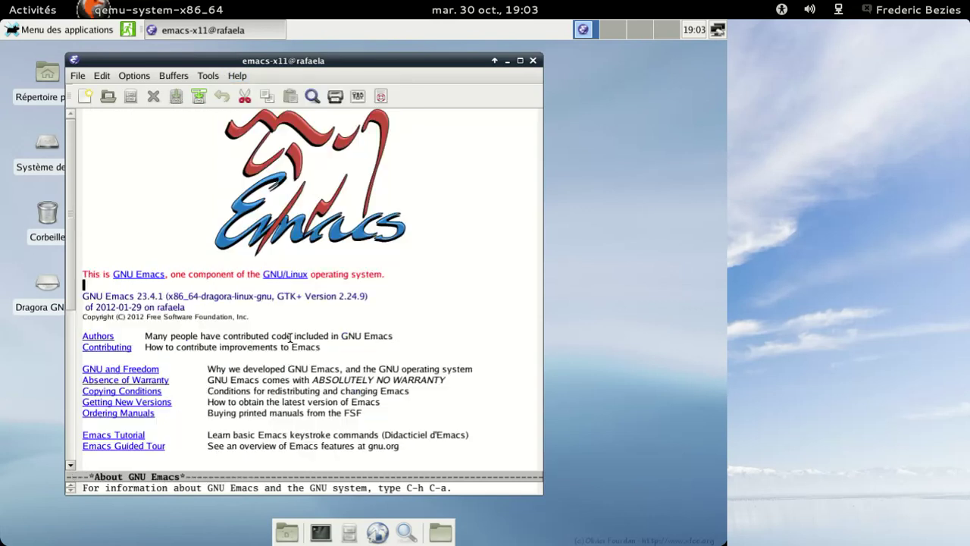
pyautogui.click(242, 74)
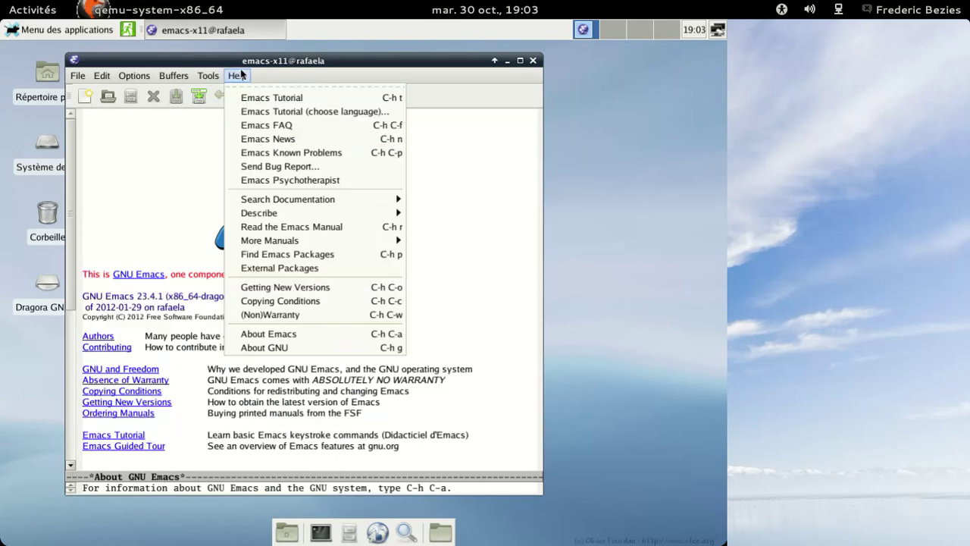
pyautogui.click(317, 348)
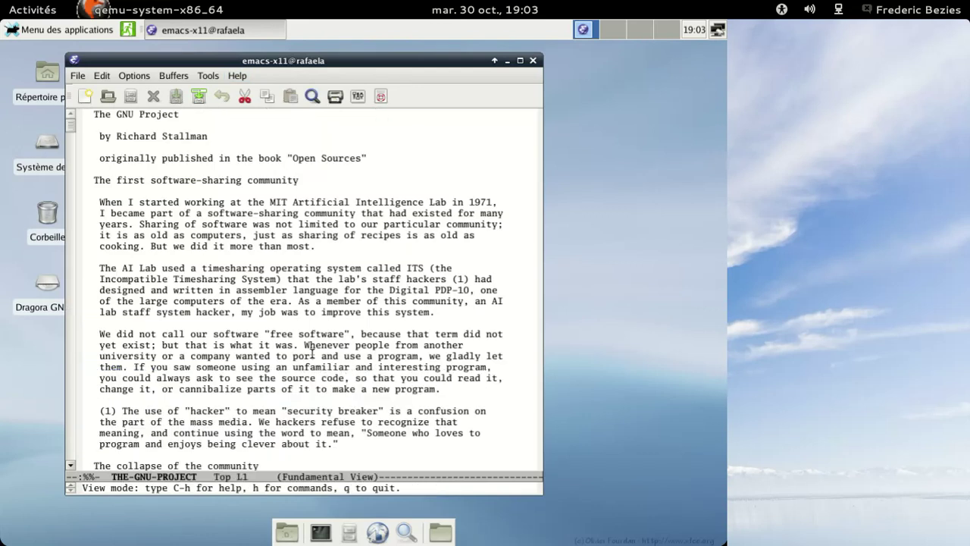
pyautogui.click(531, 60)
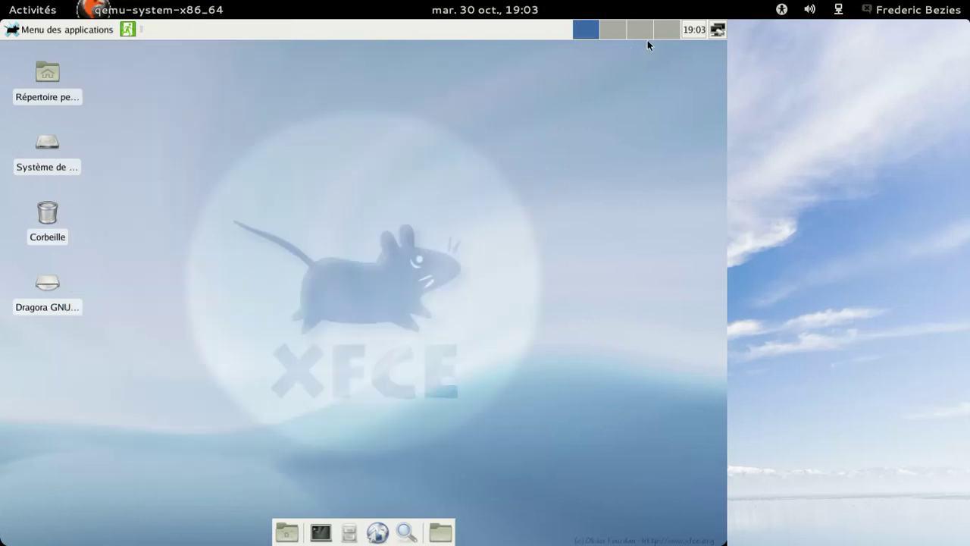
# Shut down the Dragora system from the Xfce session logout options
pyautogui.click(128, 29)
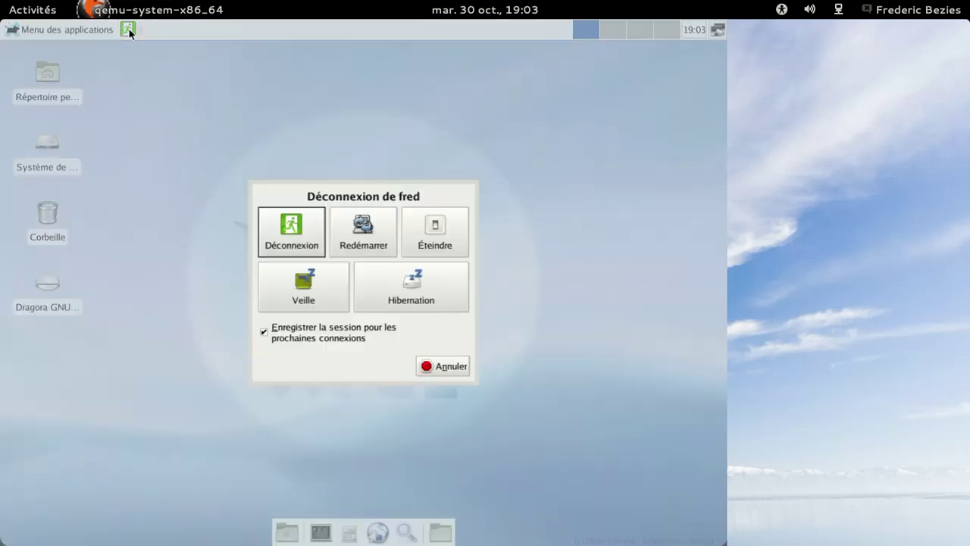
pyautogui.click(432, 231)
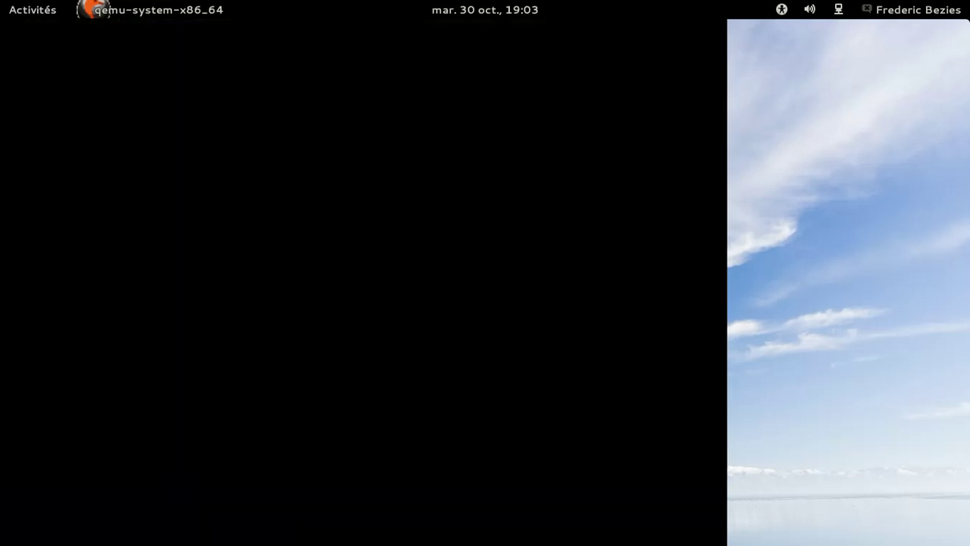